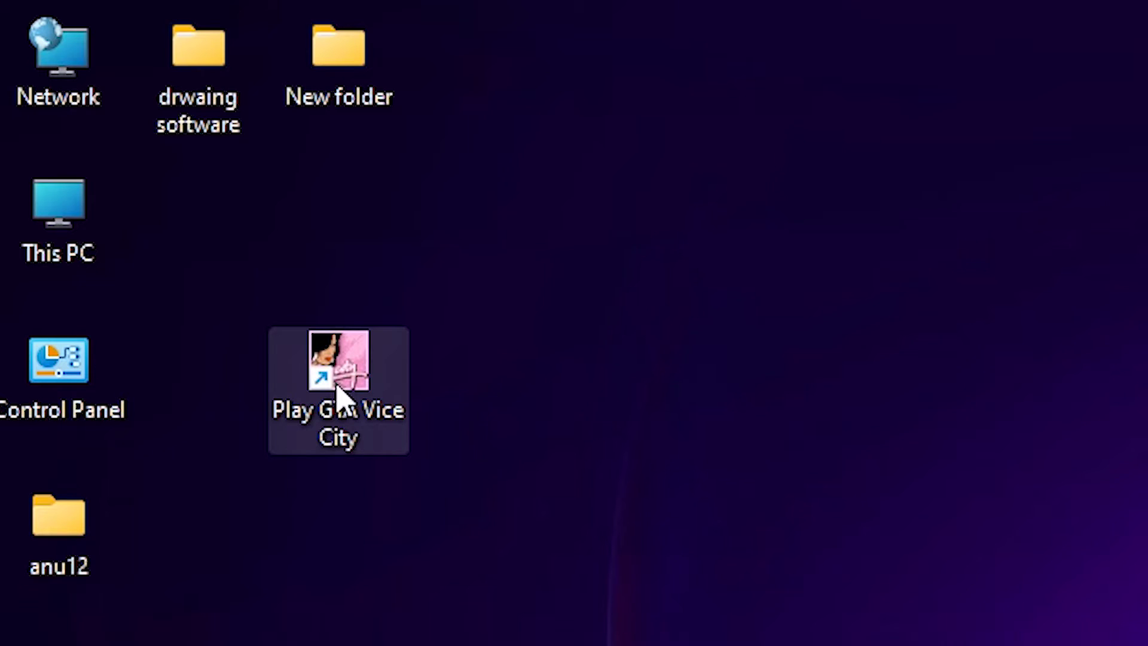
# - Launch GTA Vice City from its shortcut and skip the DirectPlay feature installation
pyautogui.doubleClick(320, 402)
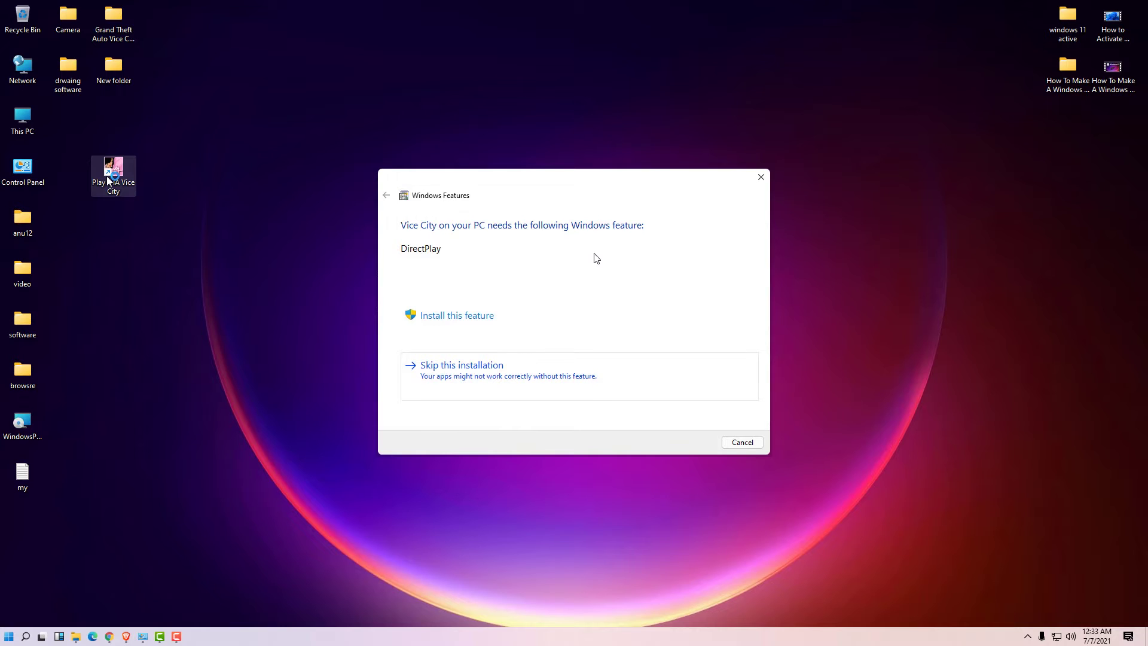
pyautogui.click(589, 375)
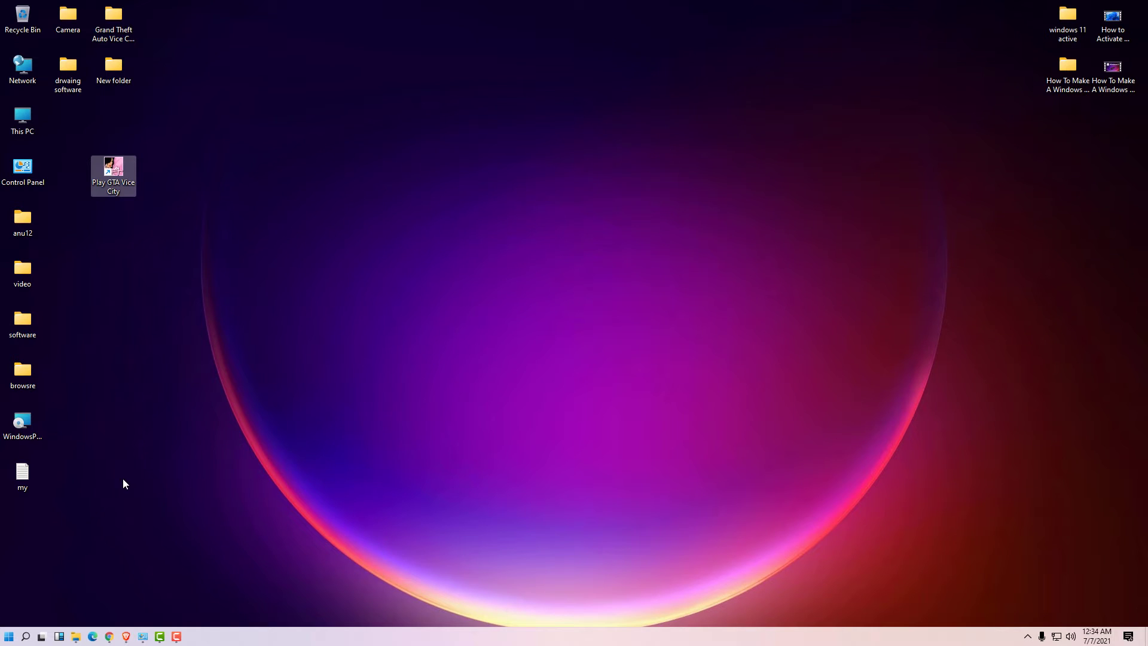
# - Find Control Panel through Start search and go to Programs and Features
pyautogui.click(5, 638)
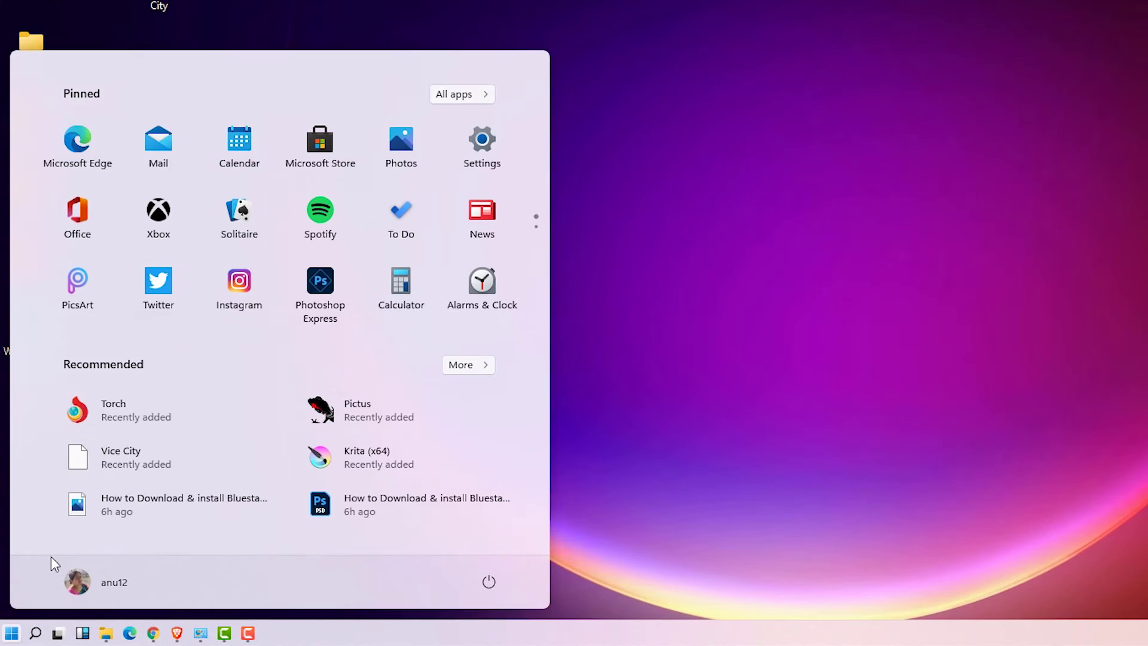
pyautogui.write('cont')
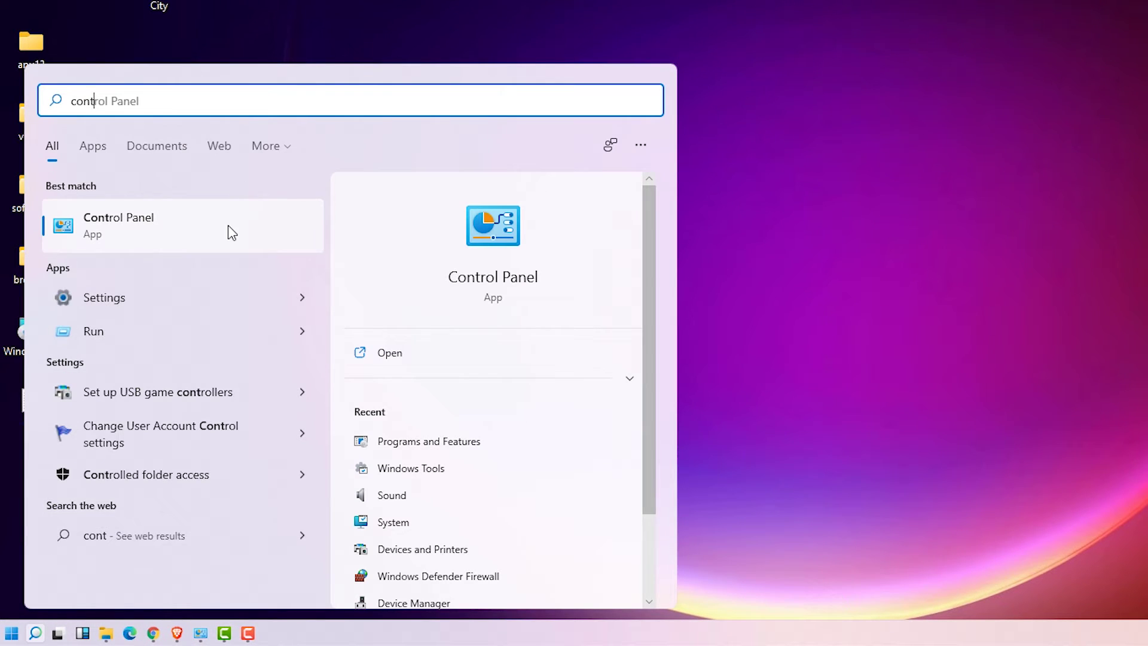
pyautogui.click(228, 226)
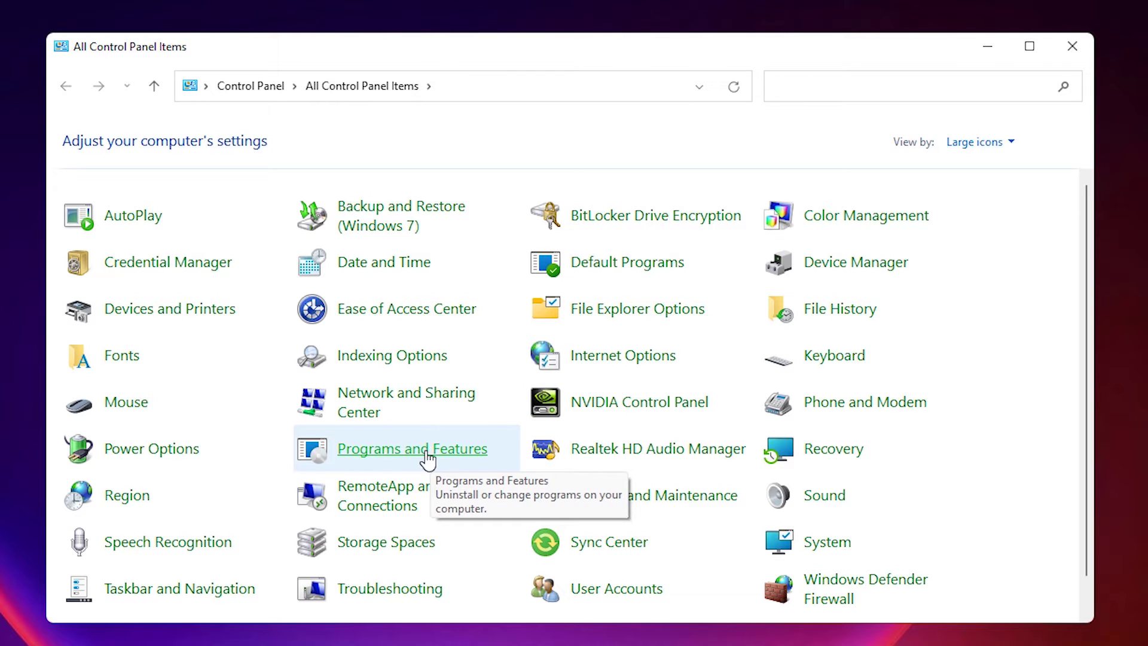
pyautogui.click(455, 462)
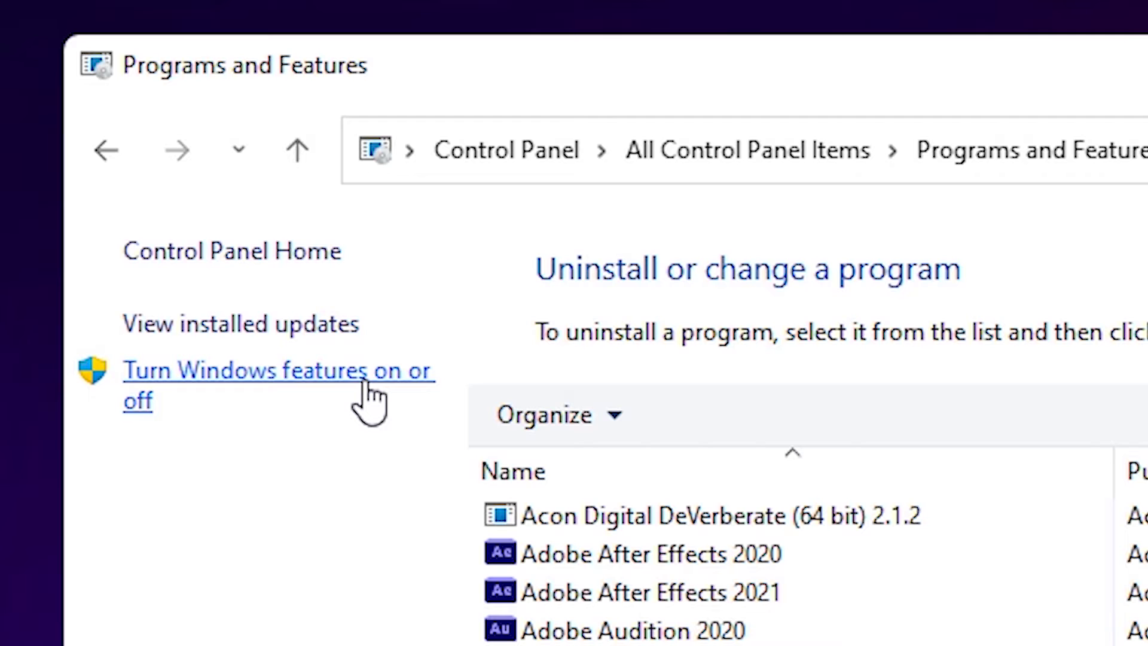
# - Enable DirectPlay under Legacy Components in Windows Features and close the completion notice
pyautogui.click(366, 385)
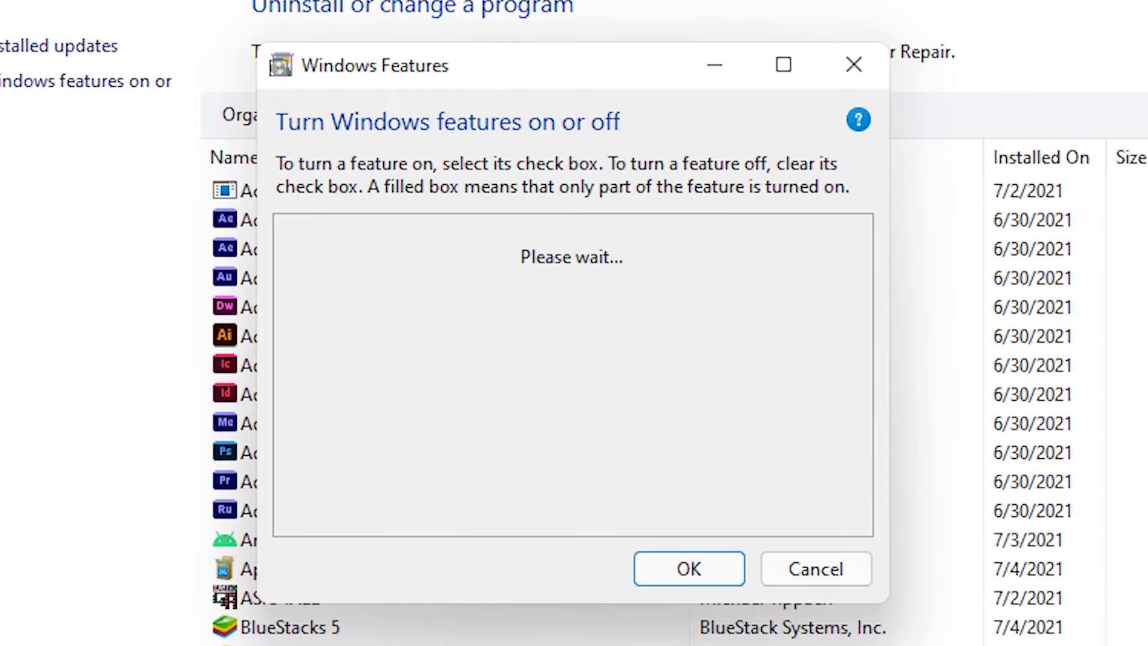
pyautogui.scroll(-3, 553, 401)
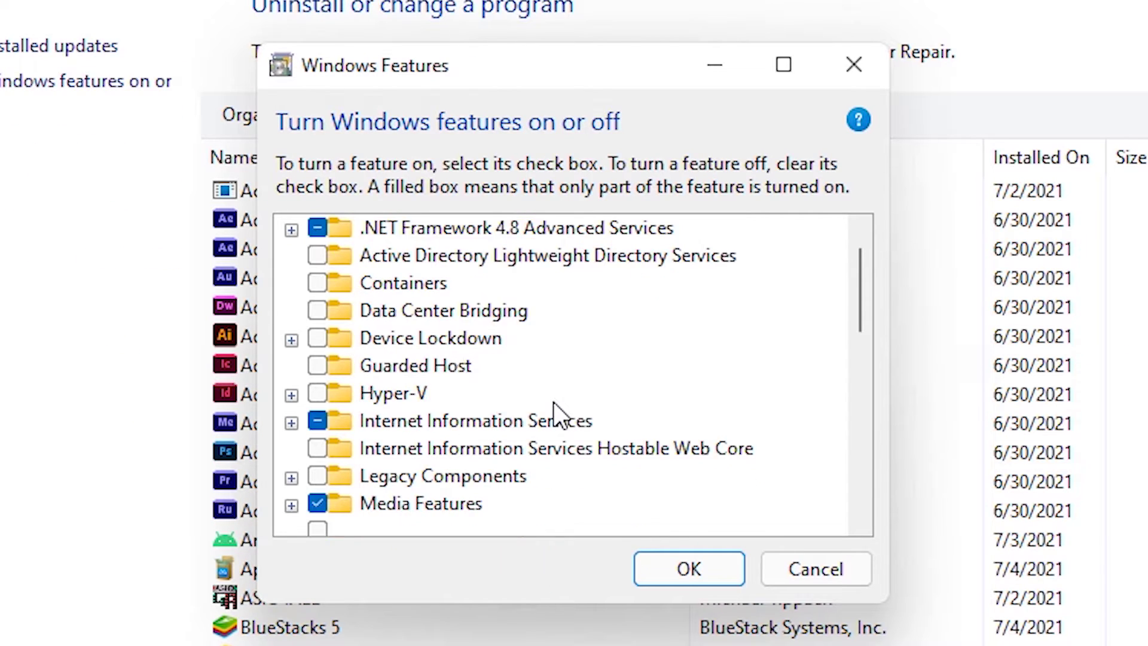
pyautogui.scroll(2, 514, 418)
pyautogui.scroll(-1, 454, 418)
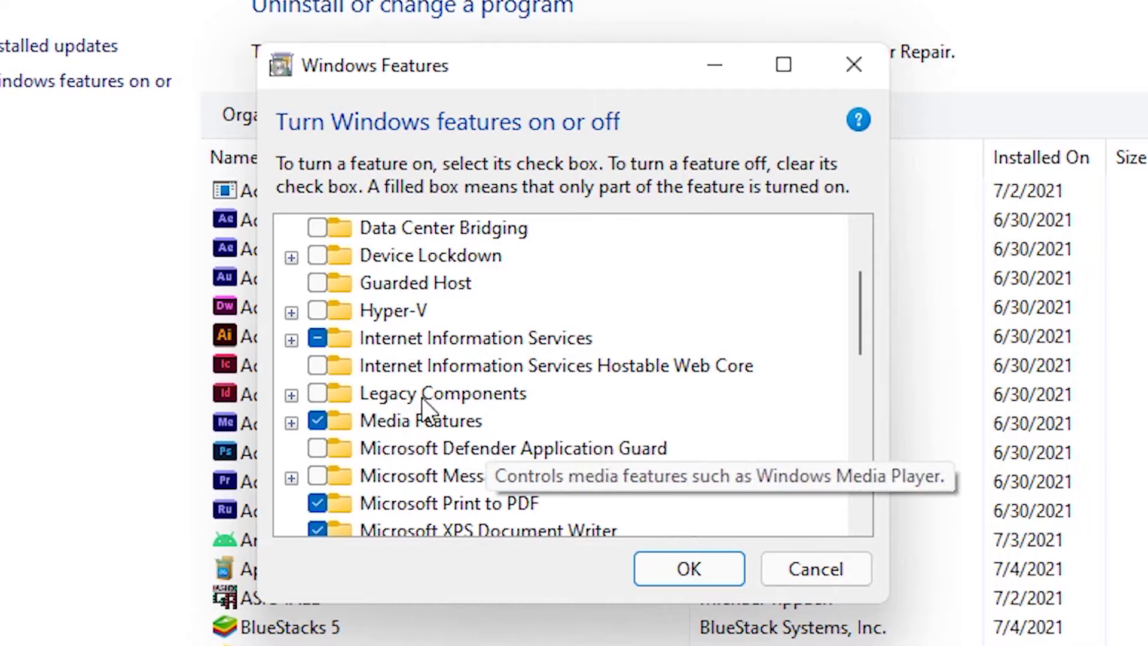
pyautogui.click(297, 399)
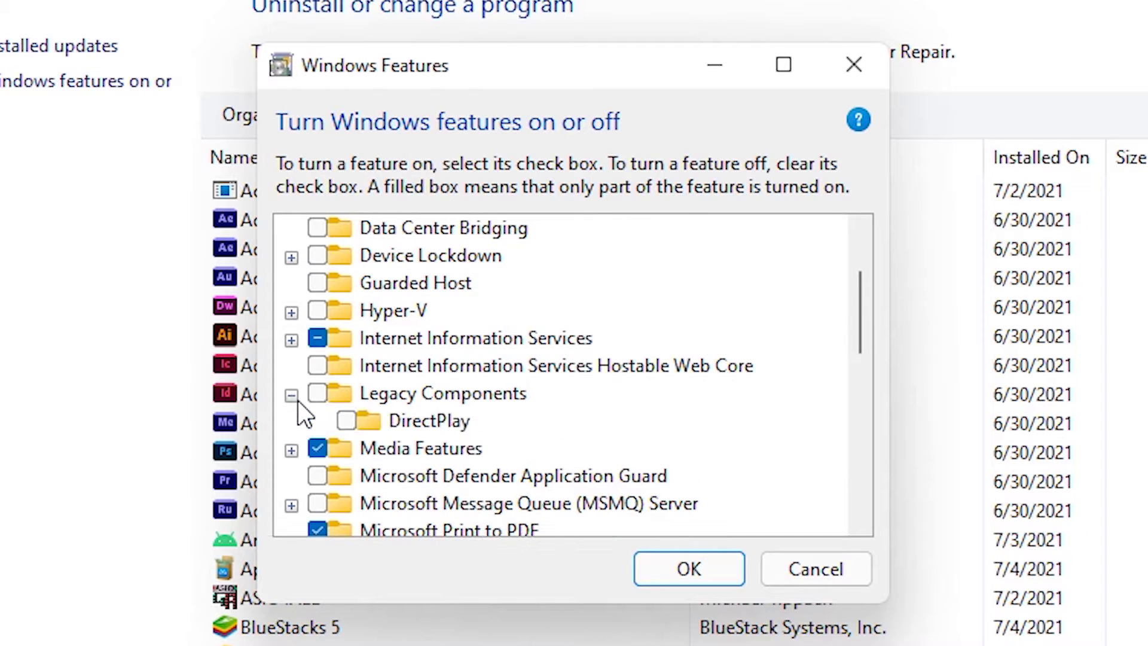
pyautogui.click(345, 421)
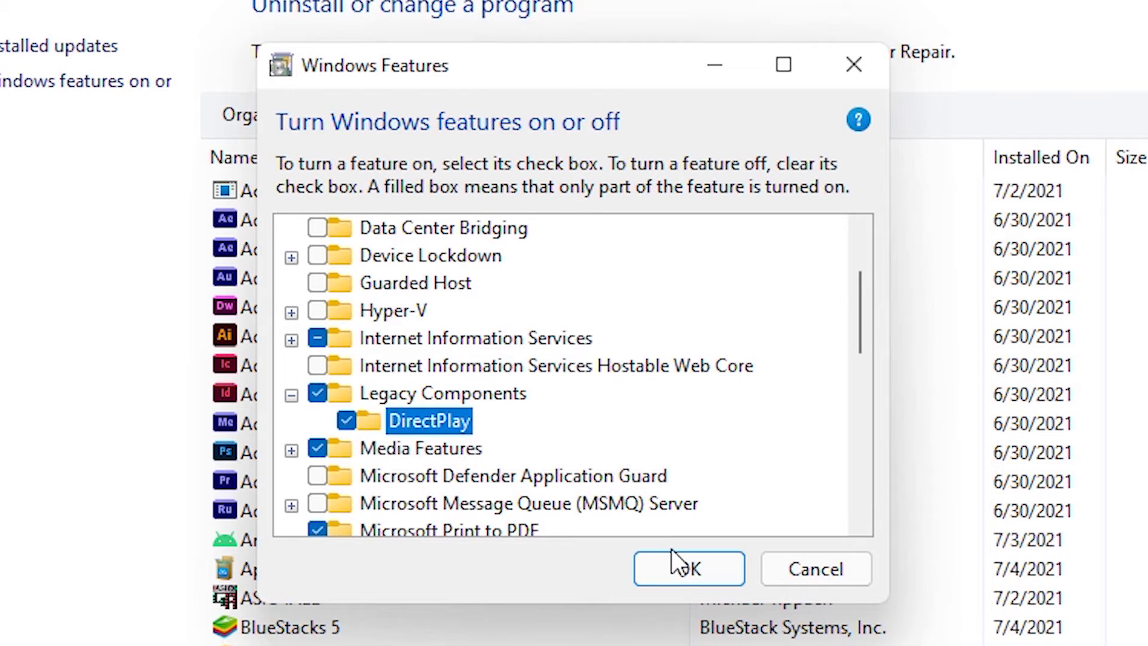
pyautogui.click(685, 568)
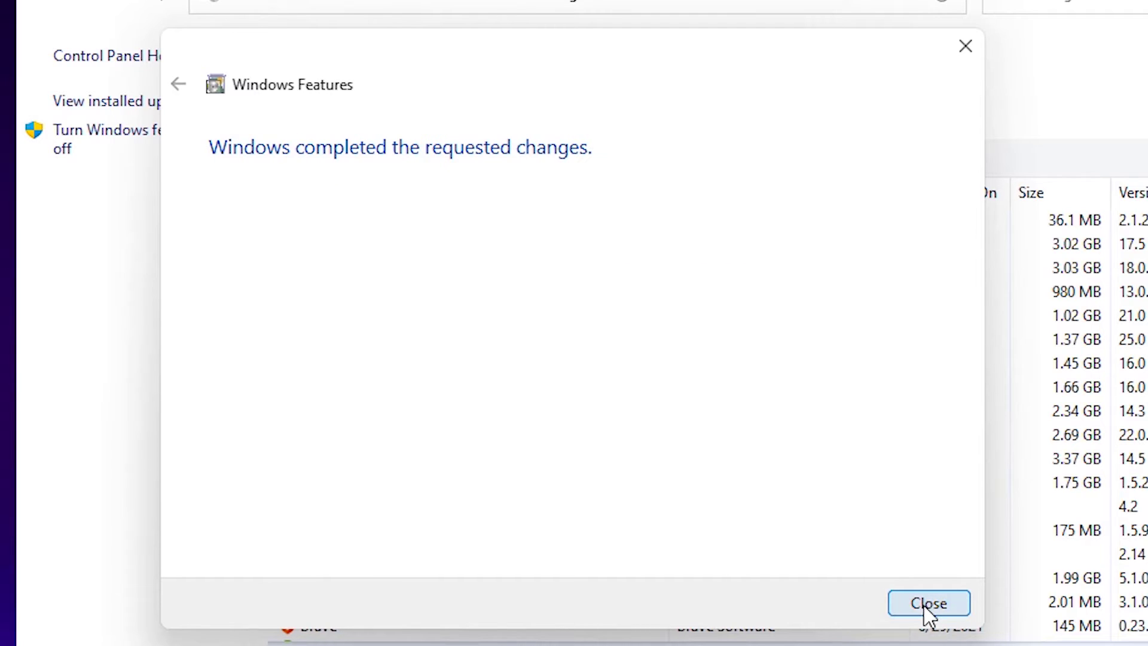
pyautogui.click(922, 603)
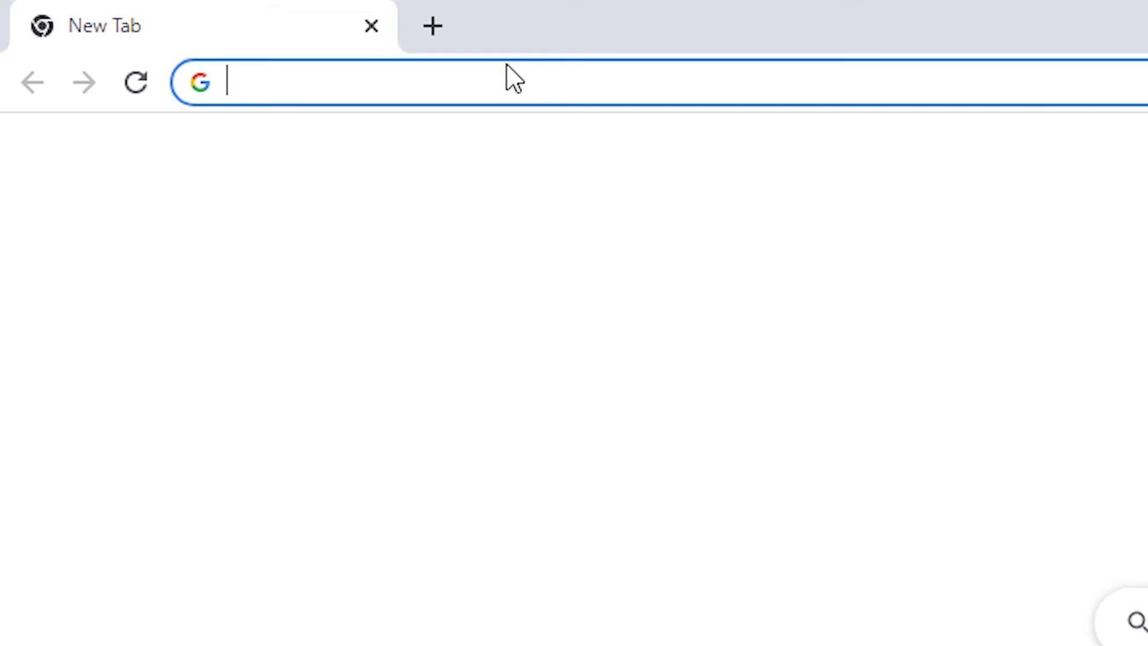
# - Search Google for directx in Chrome
pyautogui.click(189, 28)
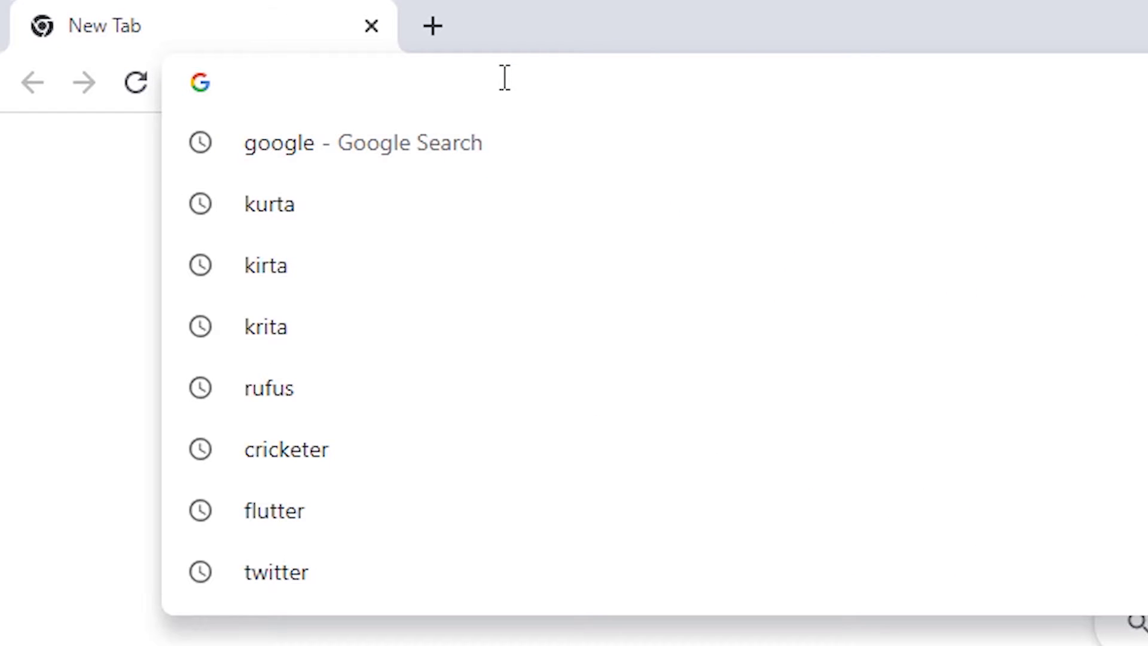
pyautogui.write('dir')
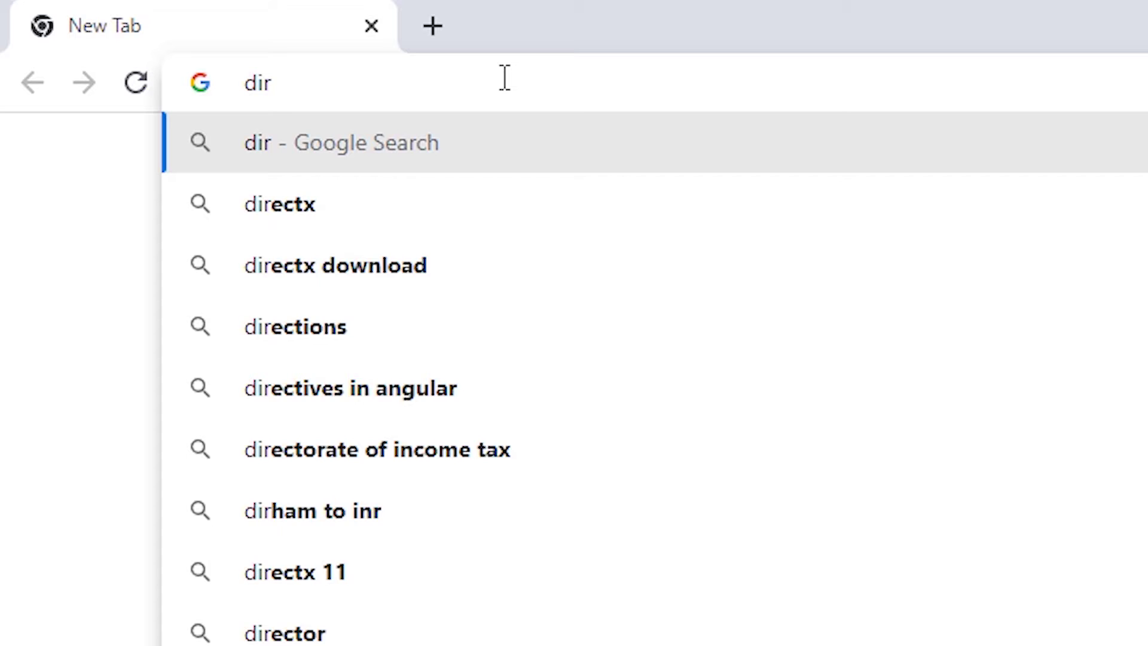
pyautogui.write('ect')
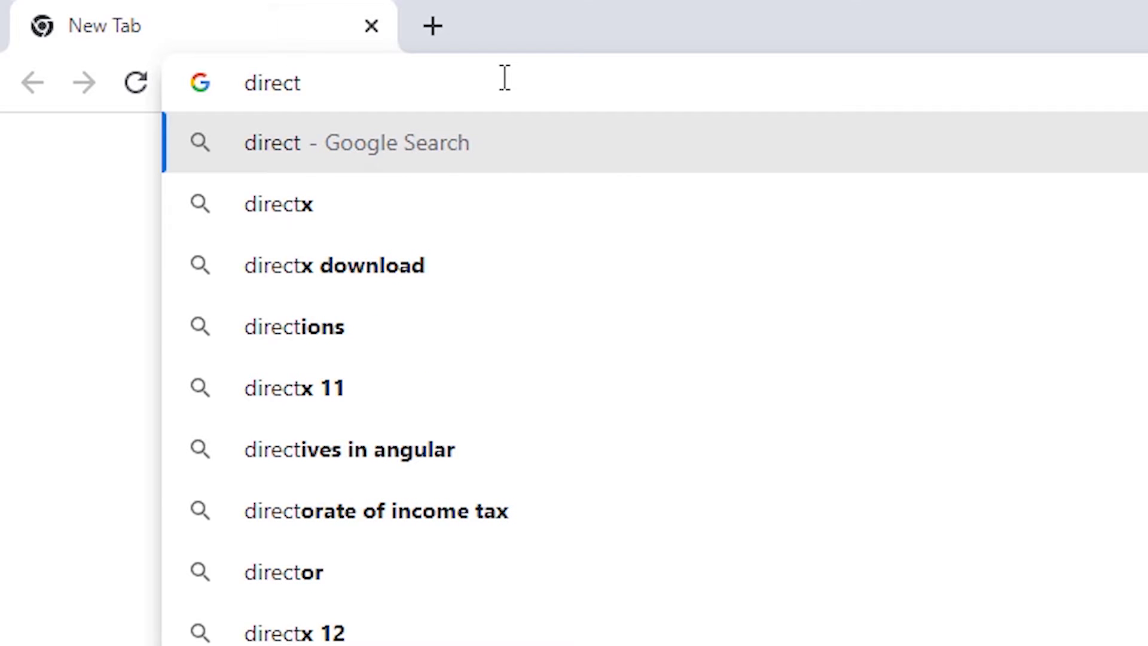
pyautogui.press('Down')
pyautogui.press('Return')
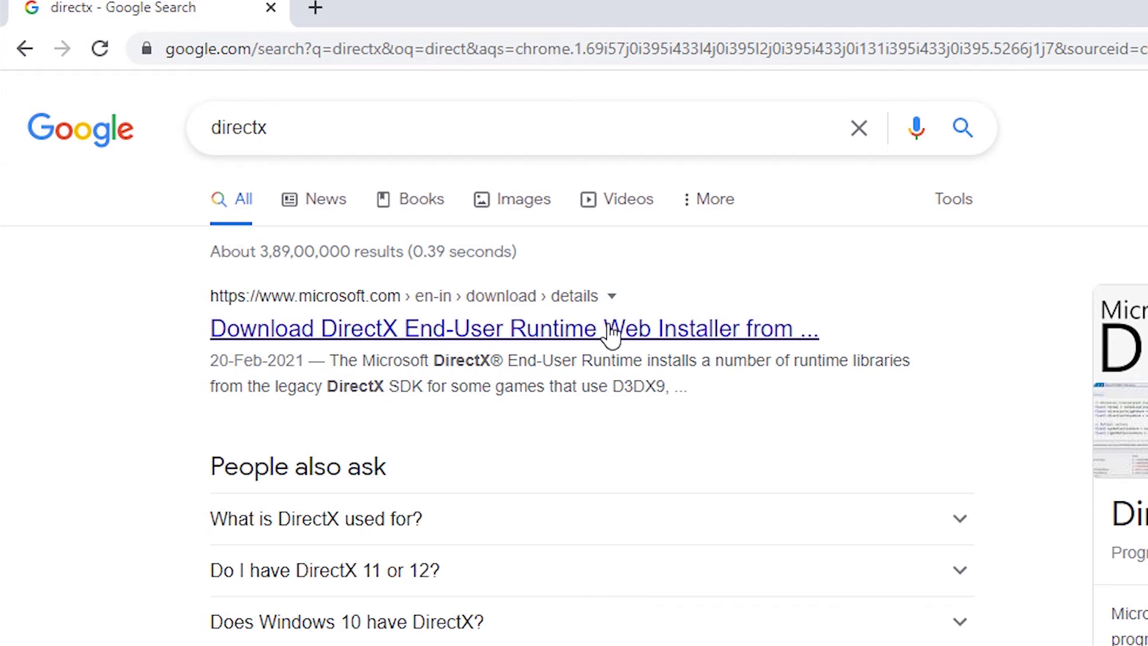
# - Download dxwebsetup.exe from Microsoft's DirectX End-User Runtime Web Installer page
pyautogui.click(611, 332)
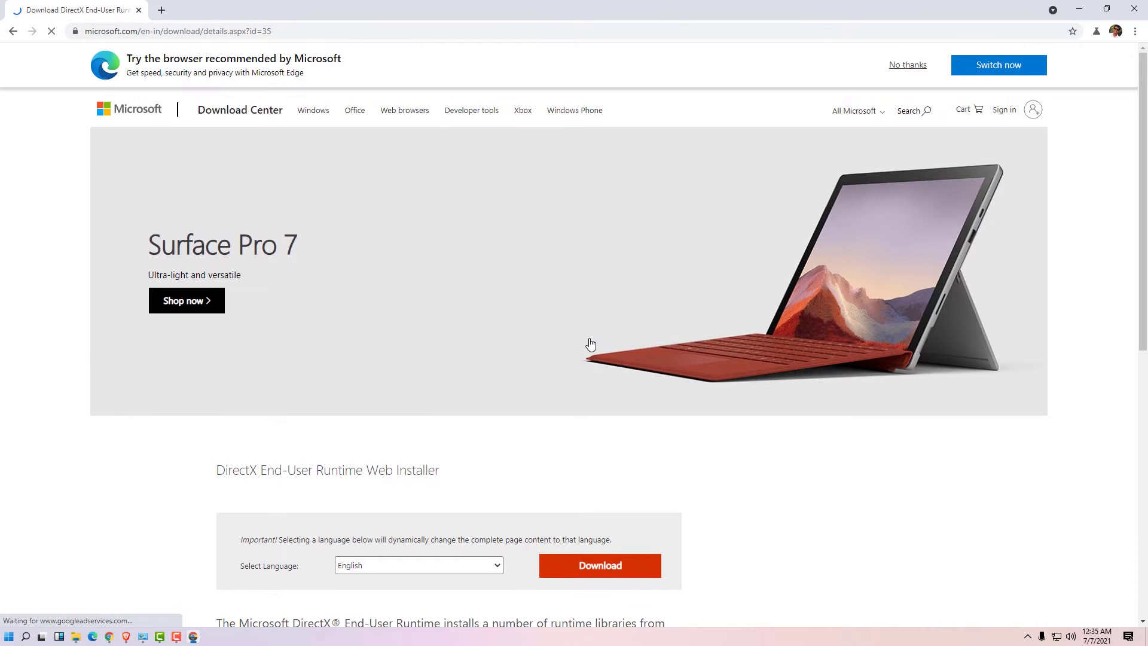
pyautogui.scroll(-5, 589, 338)
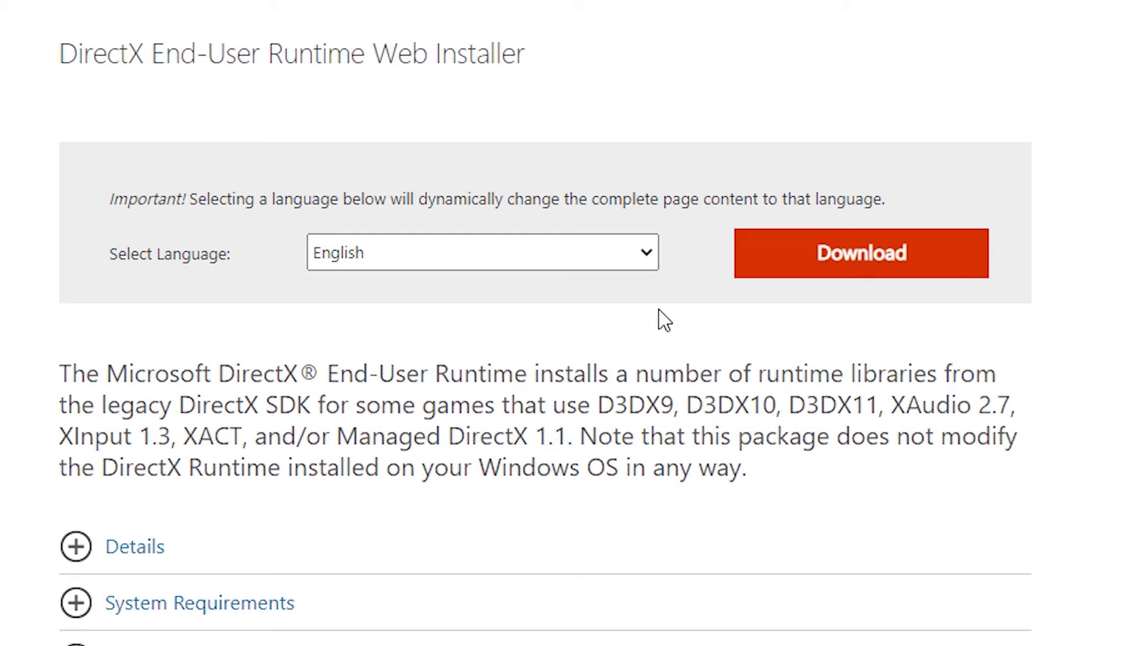
pyautogui.click(879, 266)
pyautogui.scroll(-3, 571, 299)
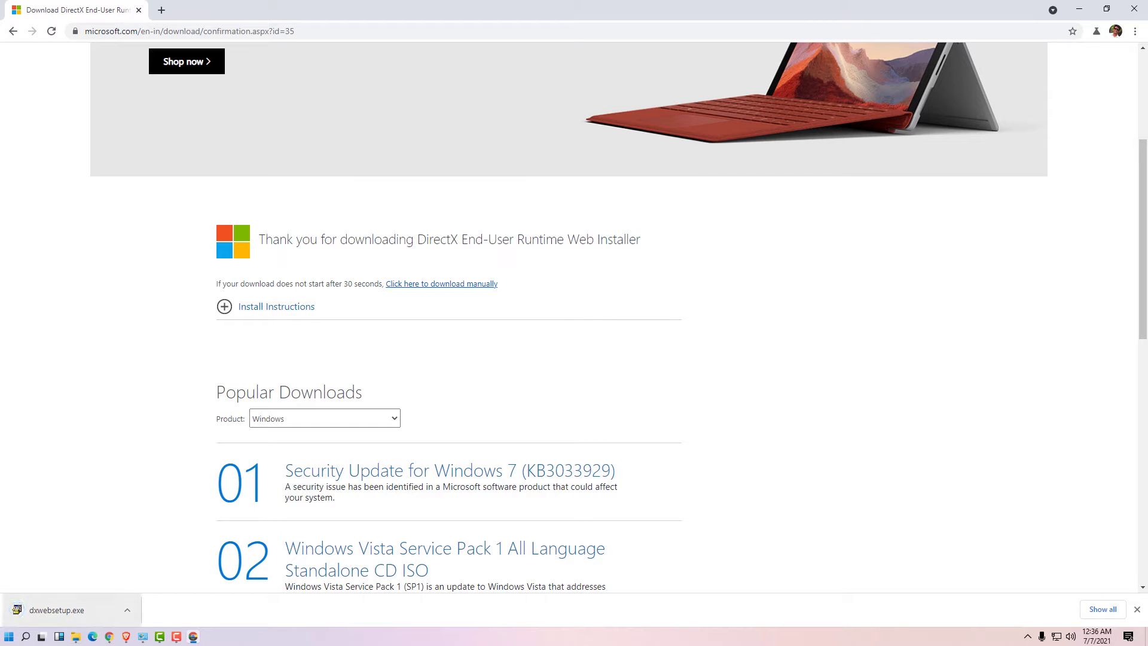
# - Run dxwebsetup.exe from its Downloads folder
pyautogui.click(1088, 607)
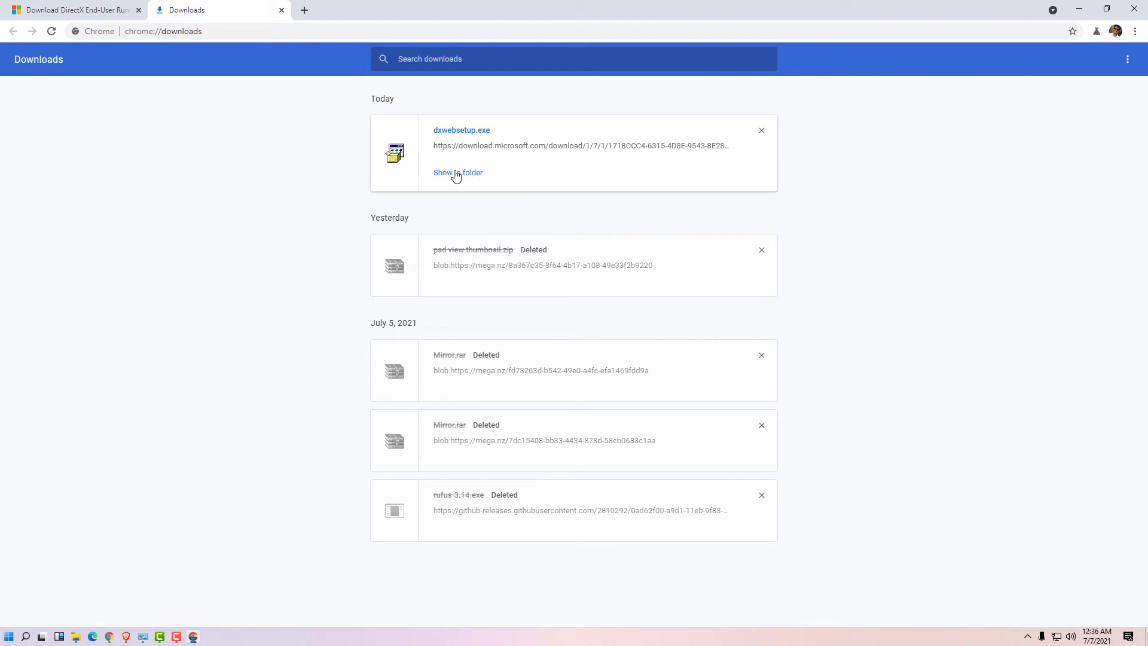
pyautogui.click(456, 174)
pyautogui.click(1071, 15)
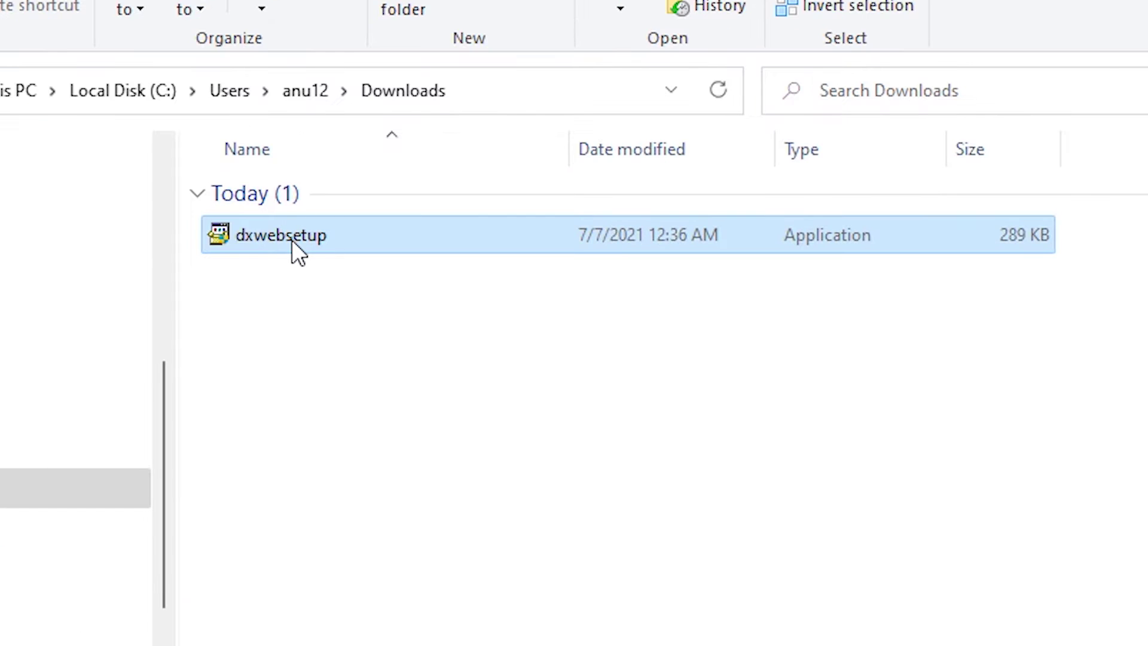
pyautogui.doubleClick(458, 270)
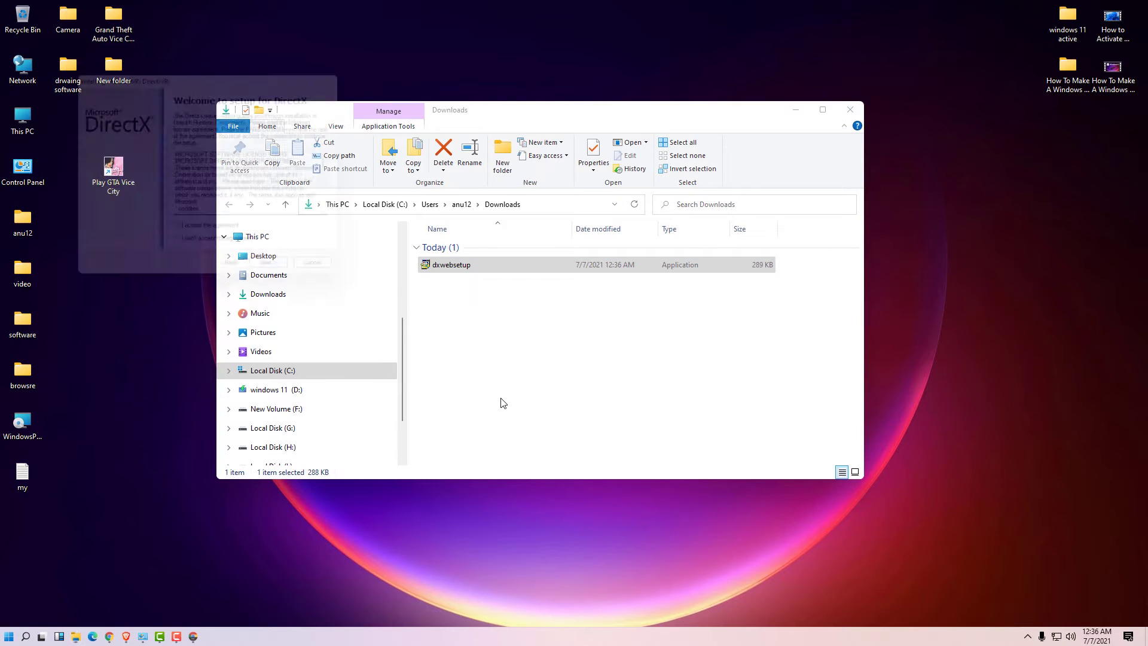
pyautogui.click(797, 113)
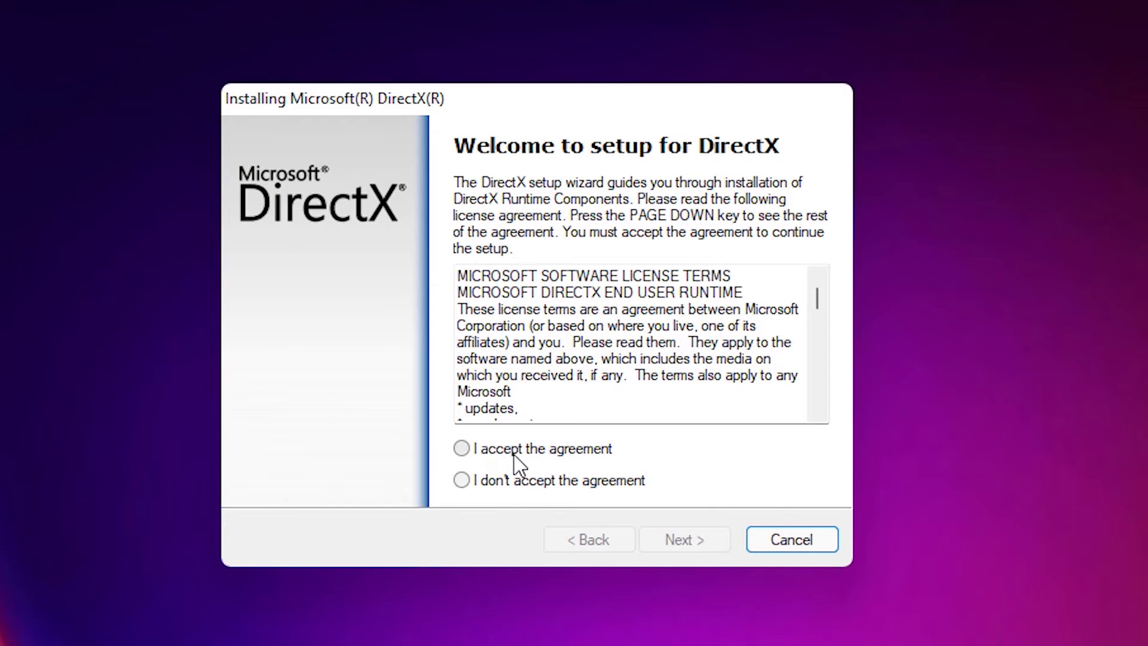
# - Install the DirectX runtime with the license accepted and Bing Bar declined, then finish
pyautogui.click(514, 454)
pyautogui.click(671, 539)
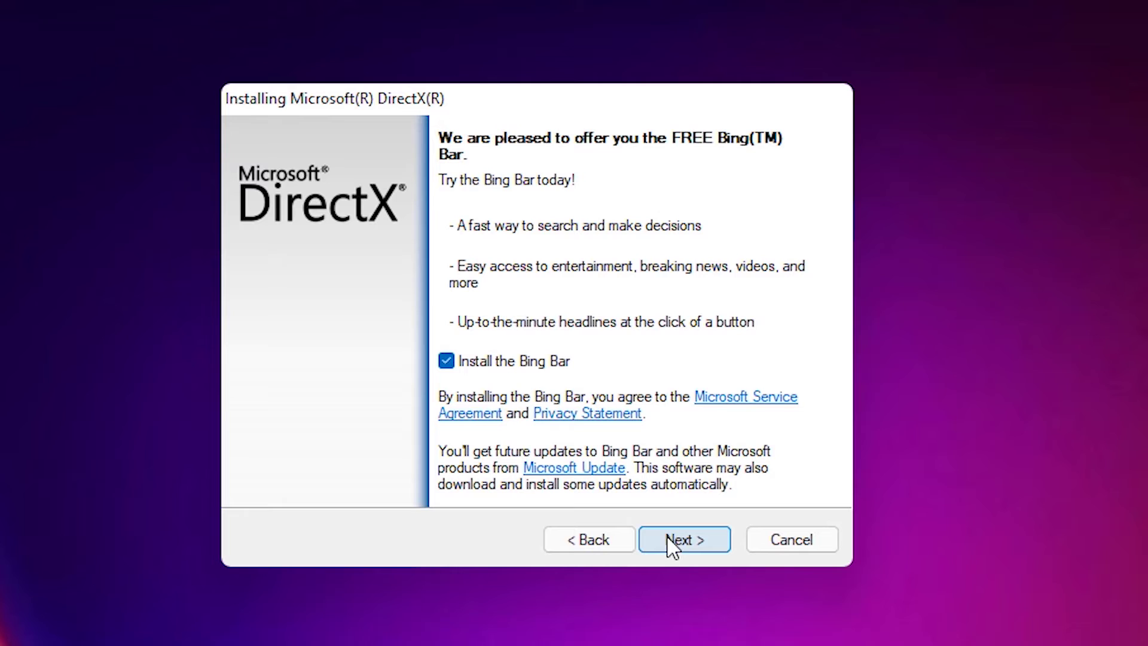
pyautogui.click(478, 361)
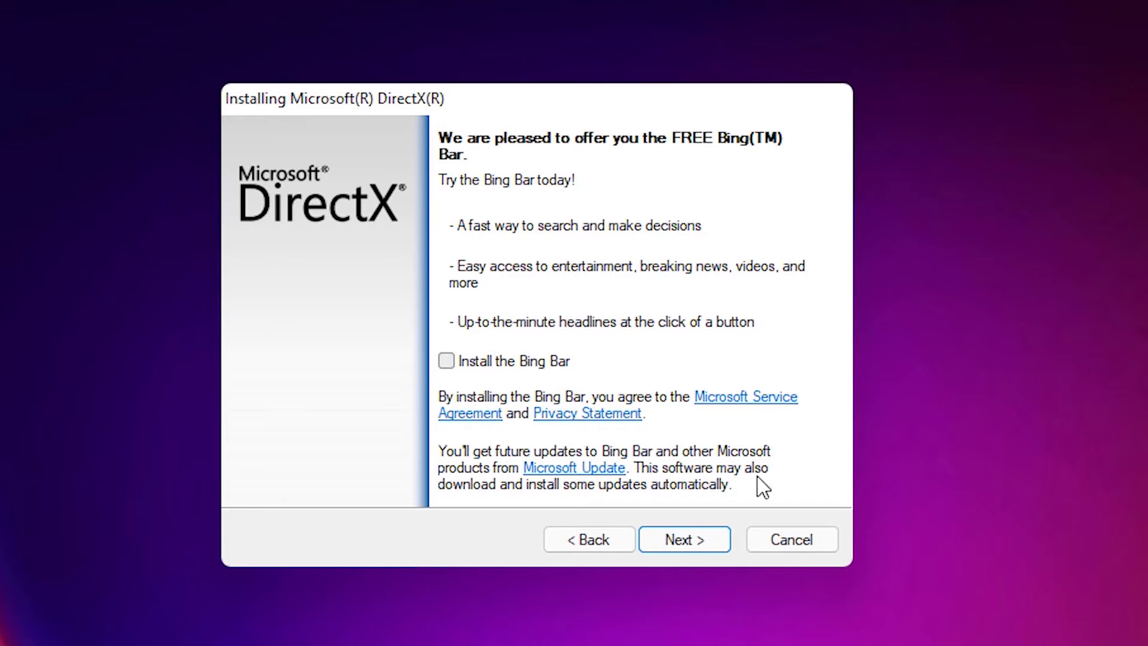
pyautogui.click(696, 545)
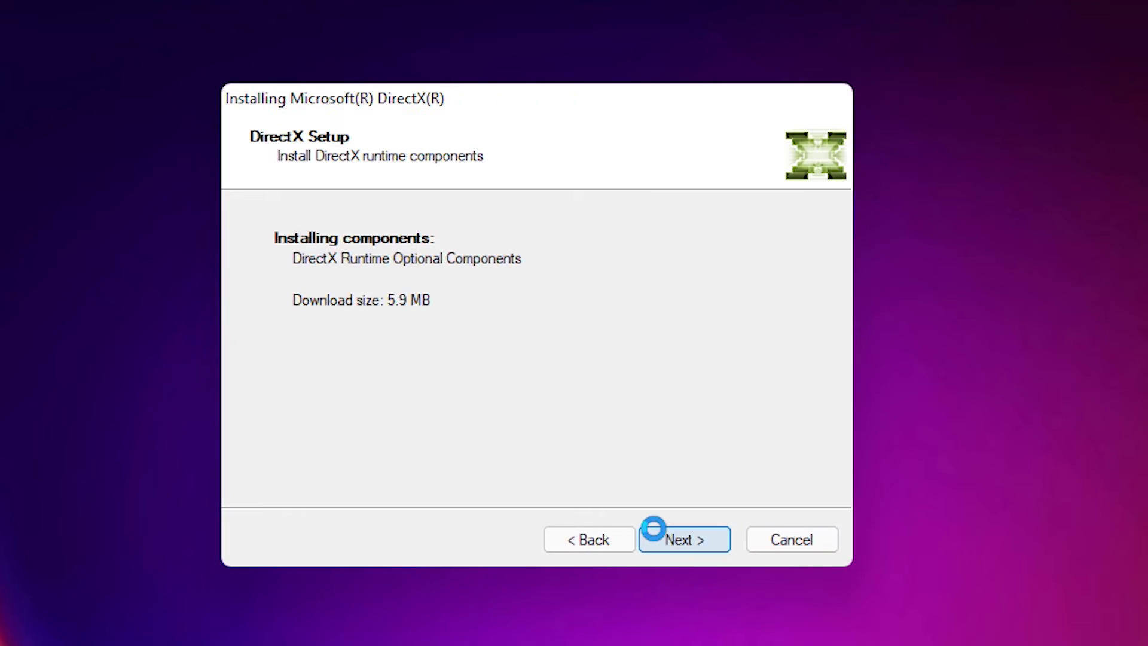
pyautogui.click(698, 533)
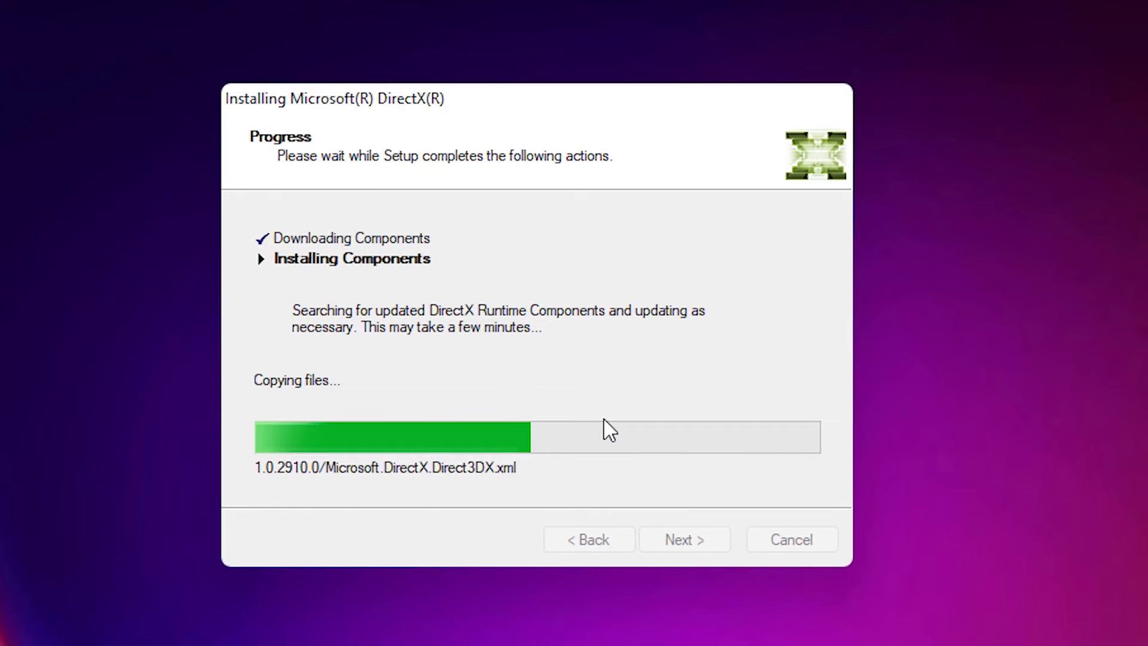
pyautogui.click(701, 532)
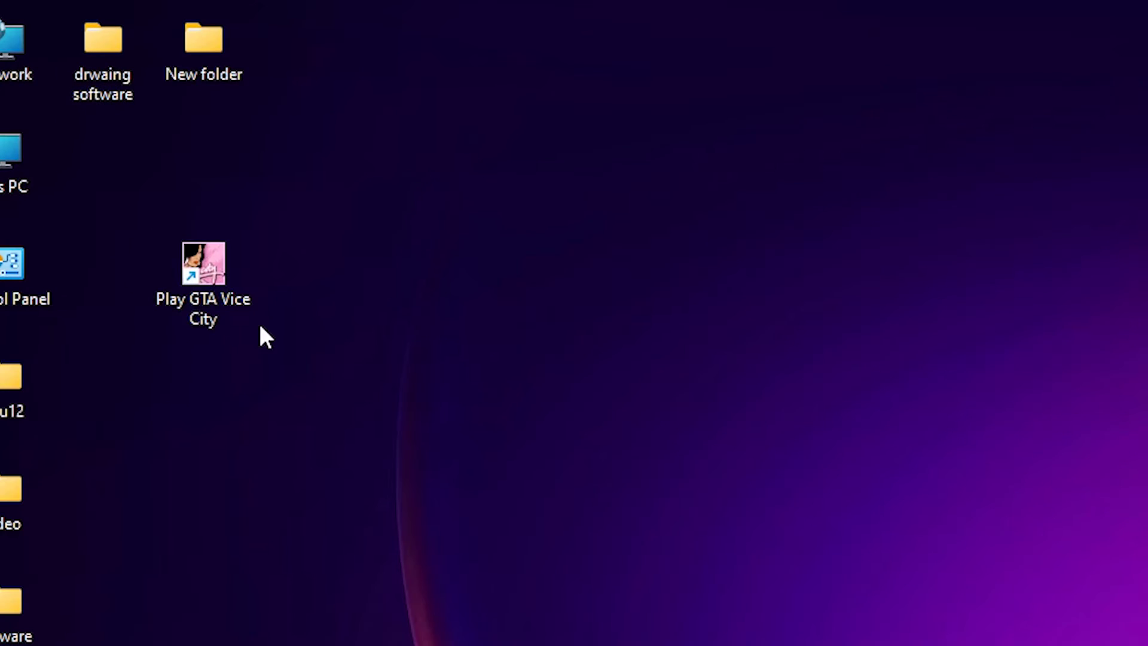
# - Confirm the recommended 1920 × 1080 resolution in Display settings, then right-click the Vice City shortcut
pyautogui.doubleClick(222, 318)
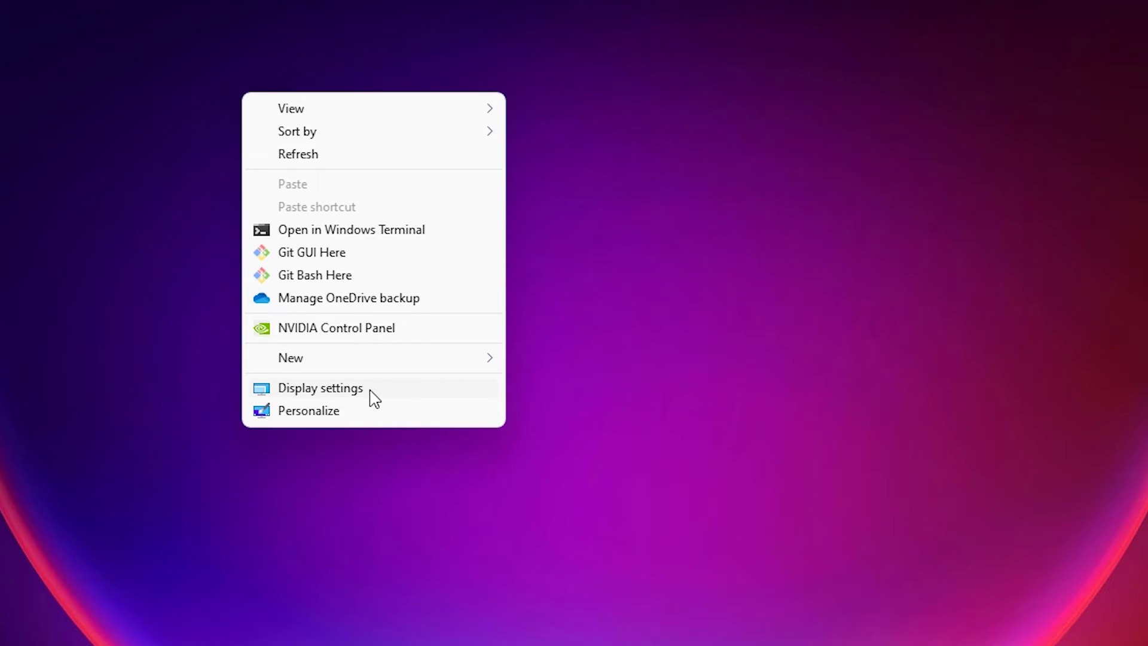
pyautogui.click(374, 394)
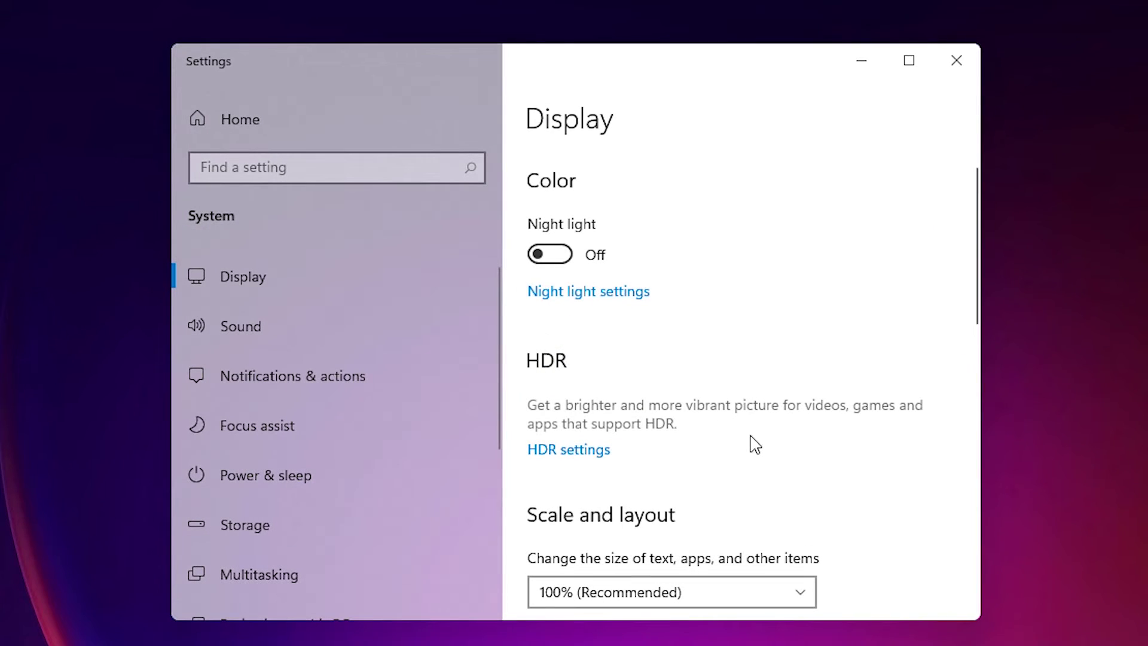
pyautogui.scroll(-5, 726, 443)
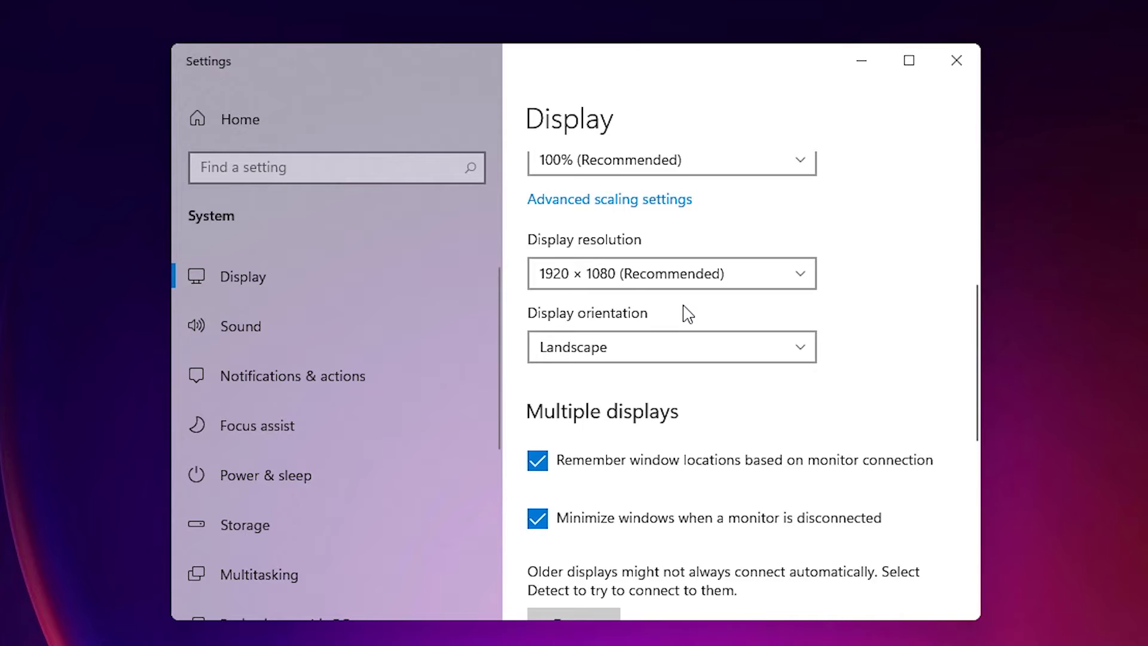
pyautogui.scroll(1, 685, 317)
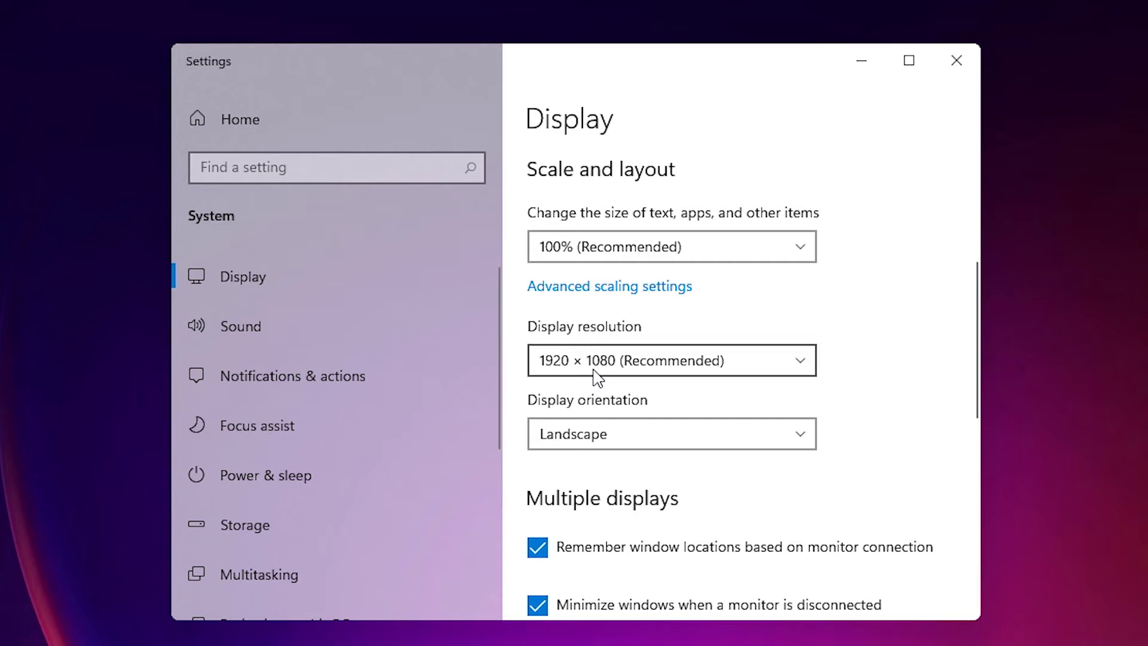
pyautogui.click(955, 60)
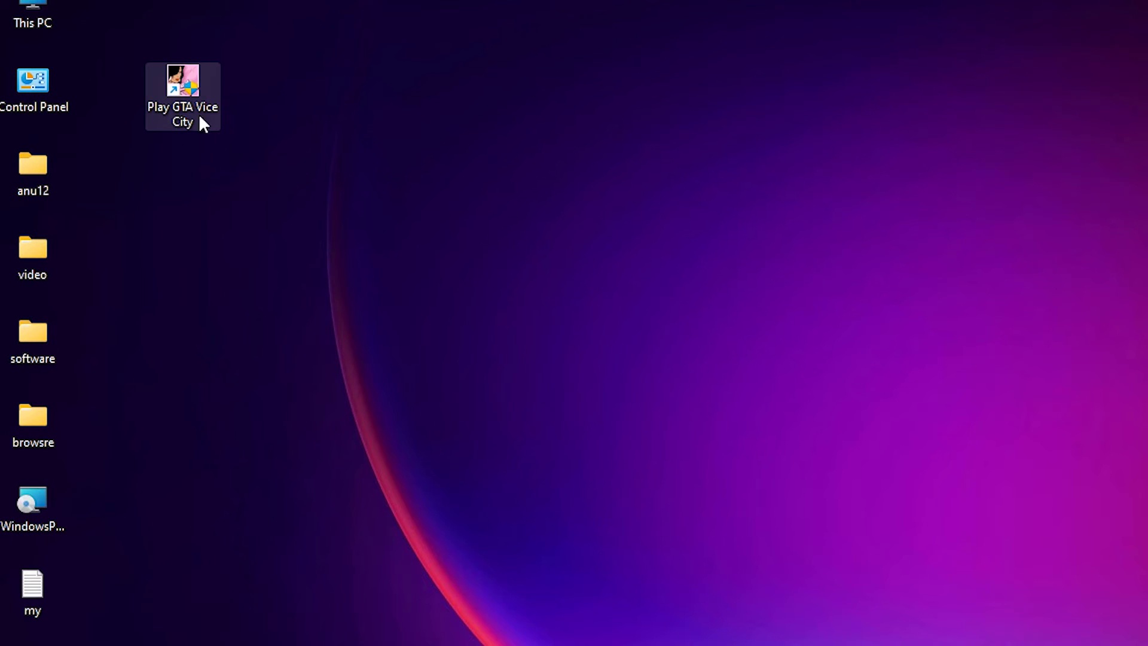
pyautogui.rightClick(179, 101)
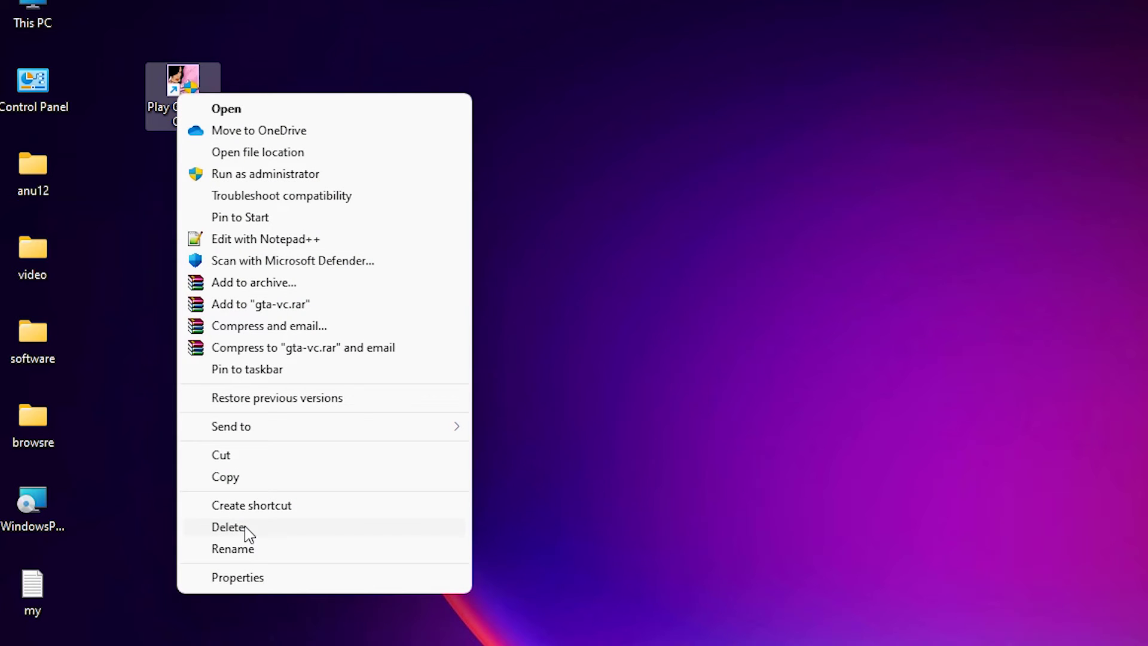
# - Set the Vice City shortcut to Windows 98 / Me compatibility, 640 × 480, and run as administrator
pyautogui.click(261, 579)
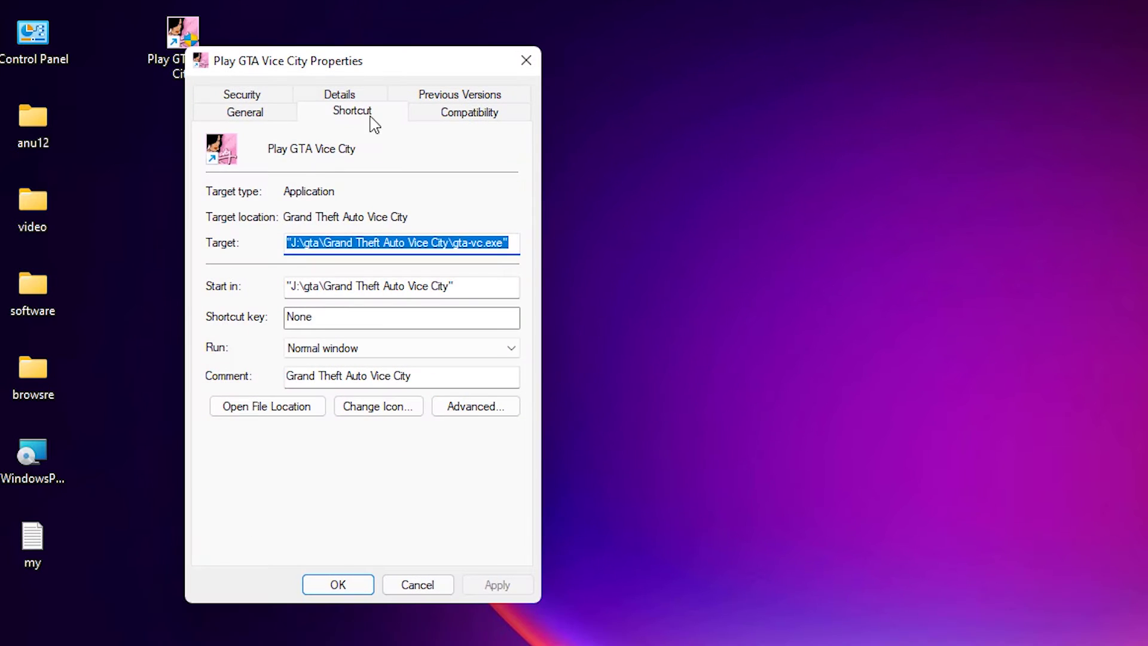
pyautogui.moveTo(383, 92); pyautogui.dragTo(745, 15)
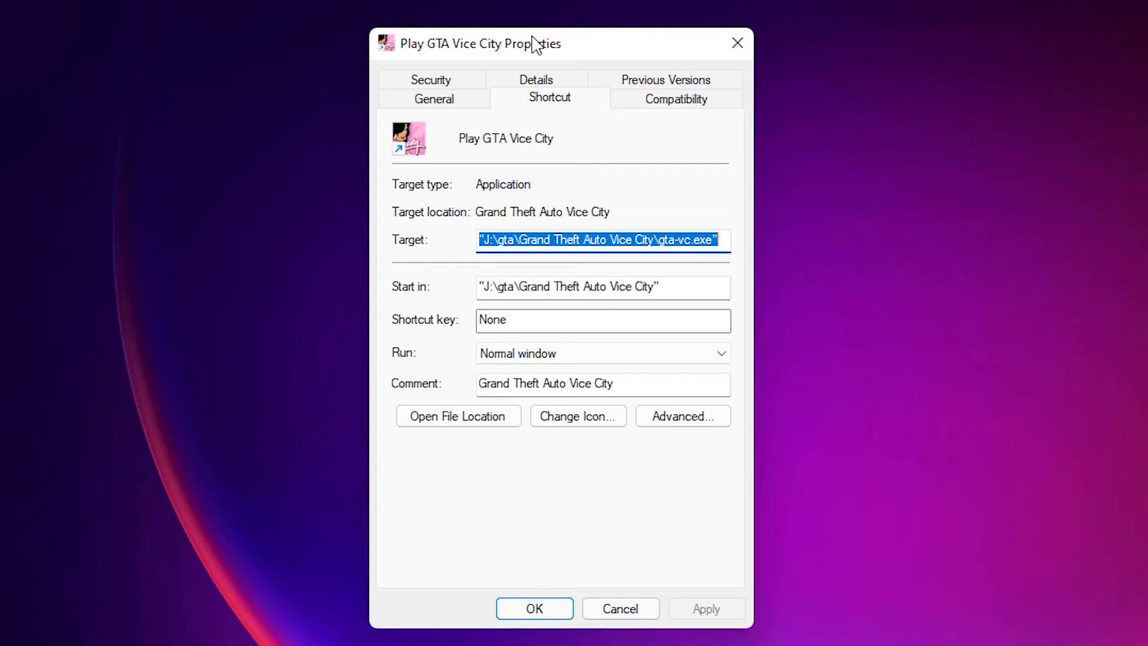
pyautogui.click(690, 106)
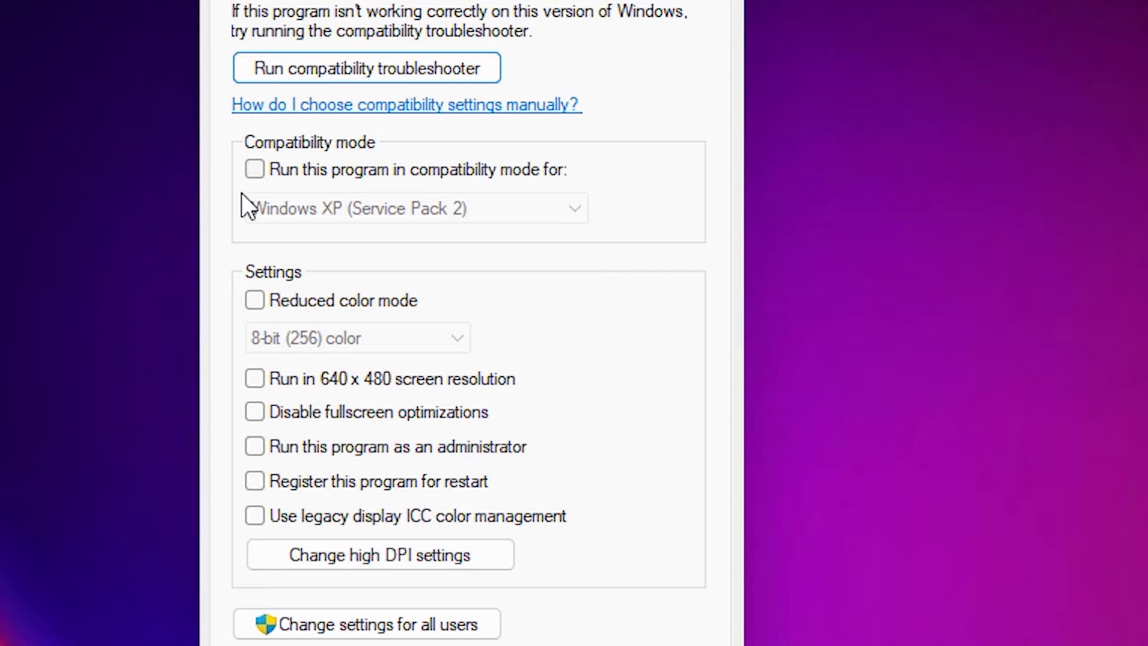
pyautogui.click(255, 172)
pyautogui.click(380, 211)
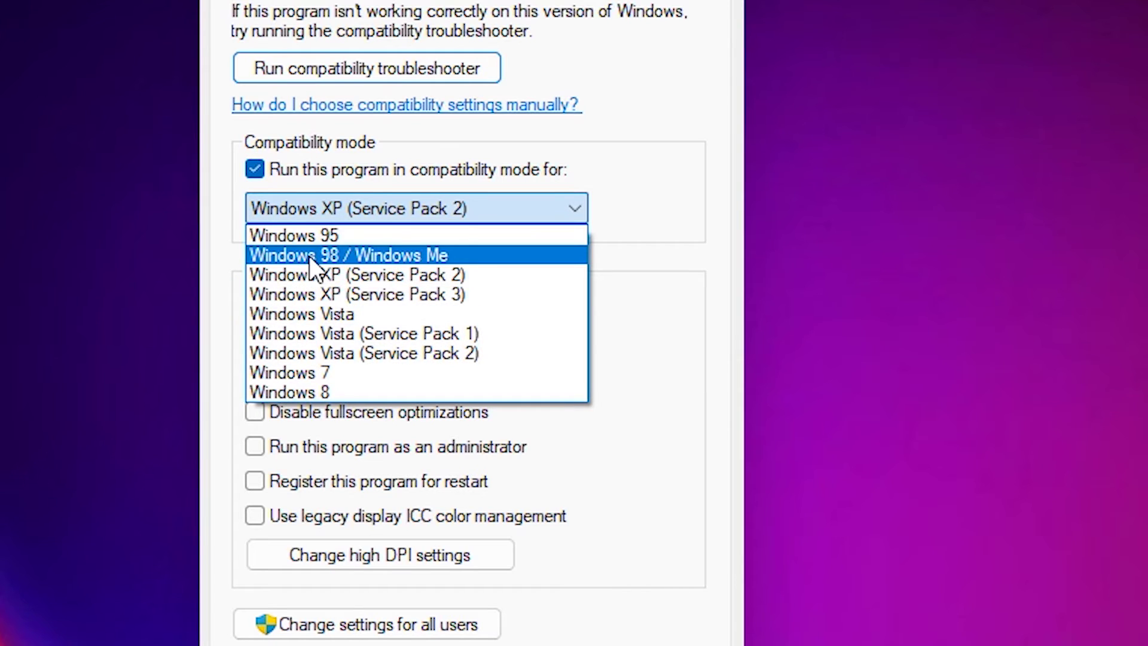
pyautogui.click(422, 257)
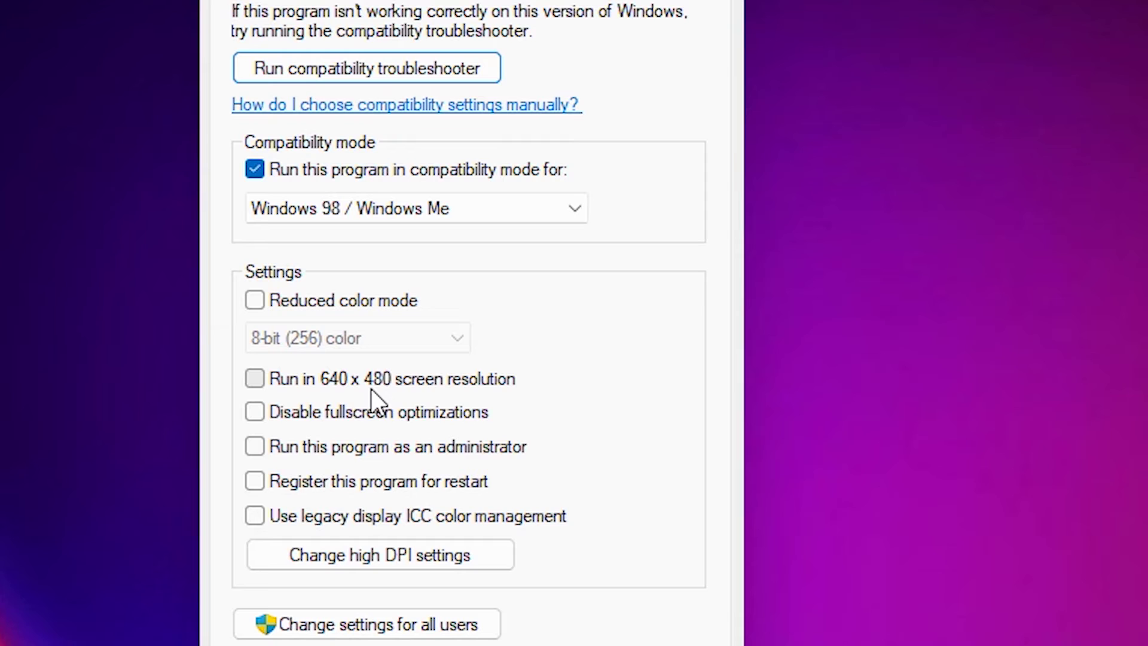
pyautogui.click(266, 386)
pyautogui.click(254, 448)
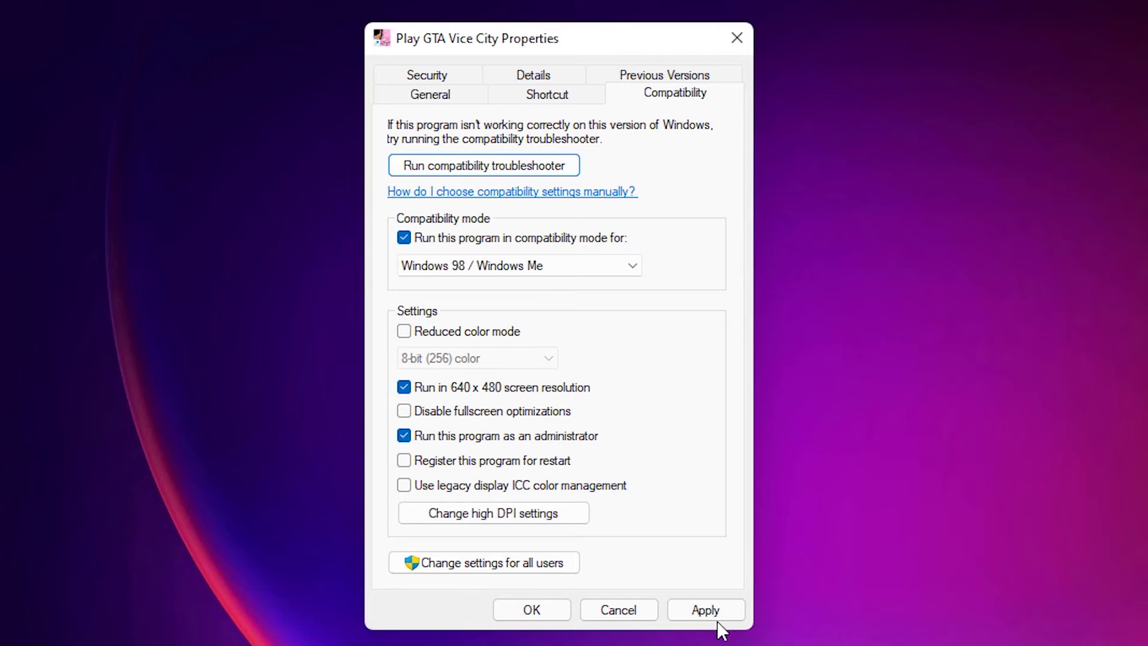
pyautogui.click(716, 618)
pyautogui.click(529, 609)
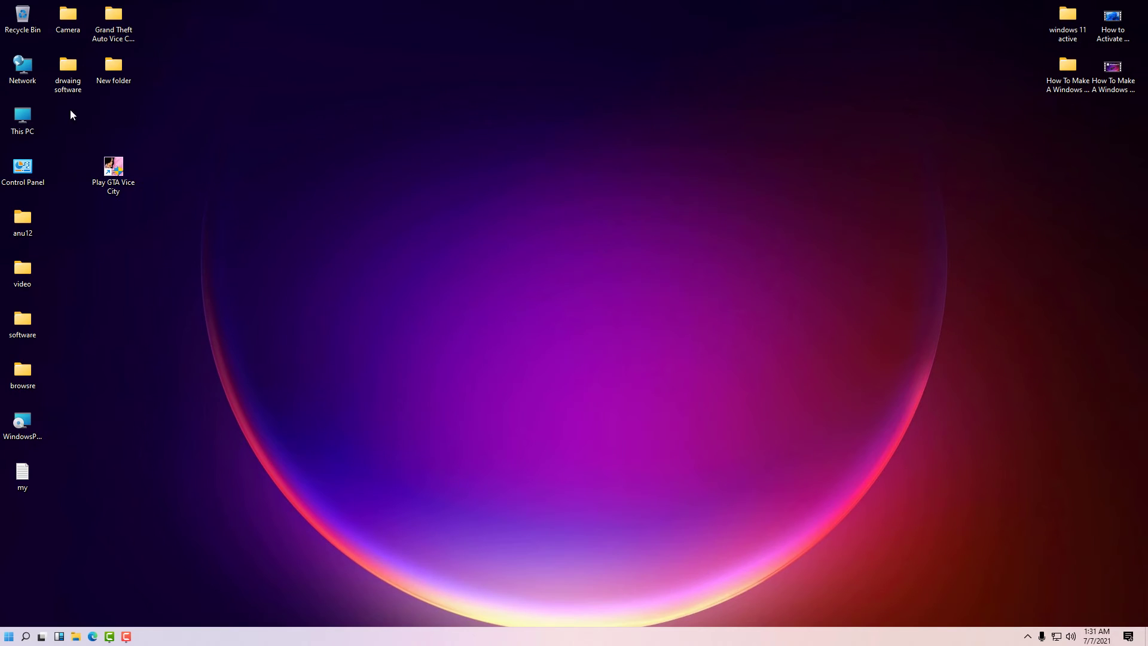
# - Launch Vice City and reach the Screen Resolution setting in Options > Display Setup
pyautogui.doubleClick(128, 183)
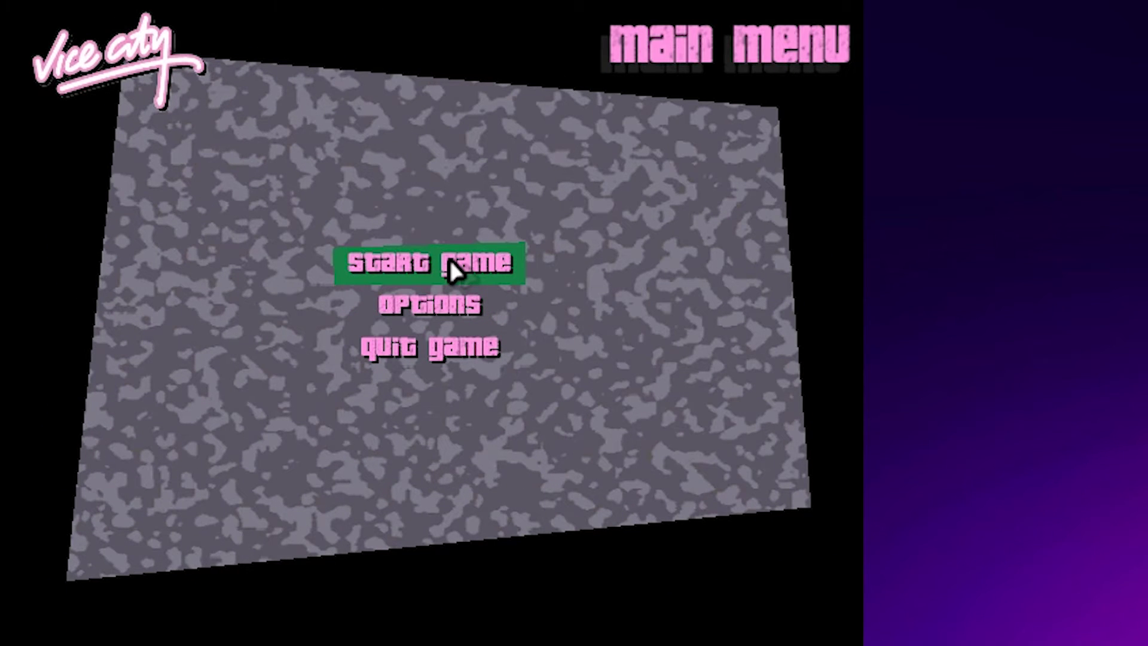
pyautogui.press('Down')
pyautogui.press('Return')
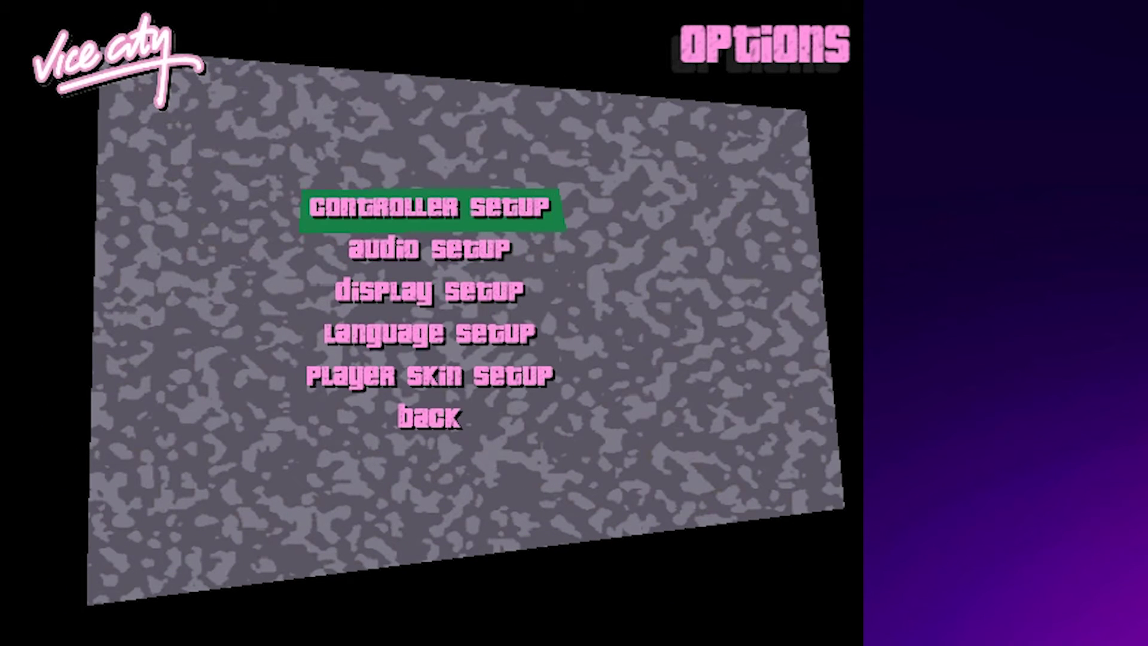
pyautogui.press('Down')
pyautogui.press('Down')
pyautogui.press('Return')
pyautogui.press('Down')
pyautogui.press('Down')
pyautogui.press('Down')
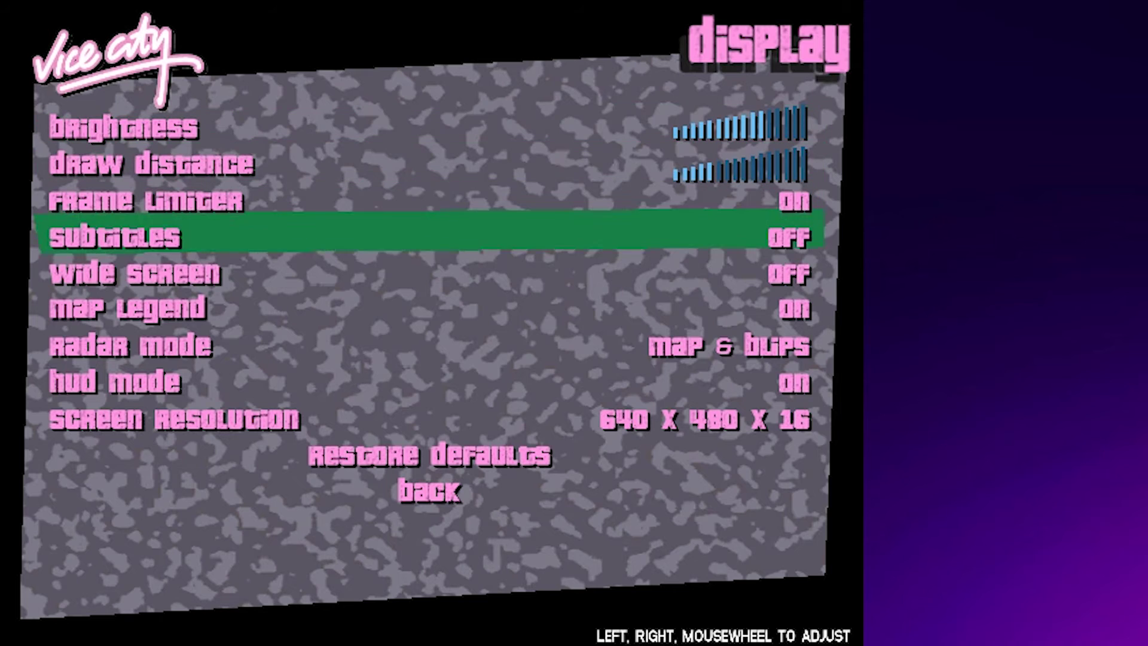
pyautogui.press('Down')
pyautogui.press('Down')
pyautogui.press('Down')
pyautogui.press('Down')
pyautogui.press('Down')
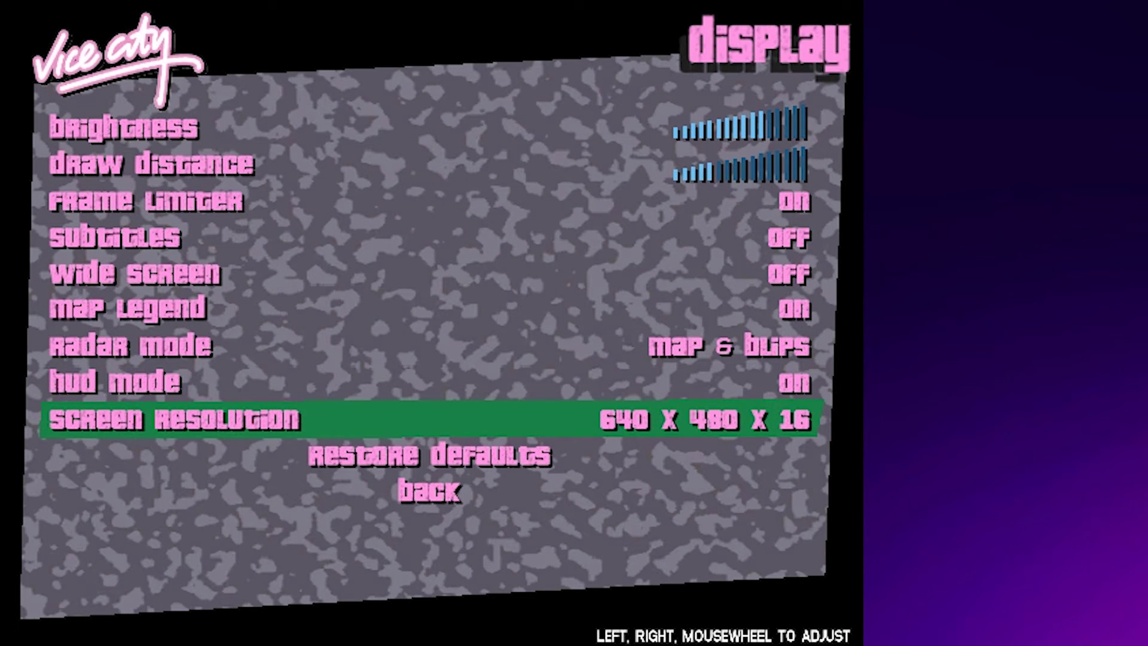
# - Raise the game's screen resolution to 1920 × 1080 × 16
pyautogui.press('Right')
pyautogui.press('Right')
pyautogui.press('Right')
pyautogui.press('Right')
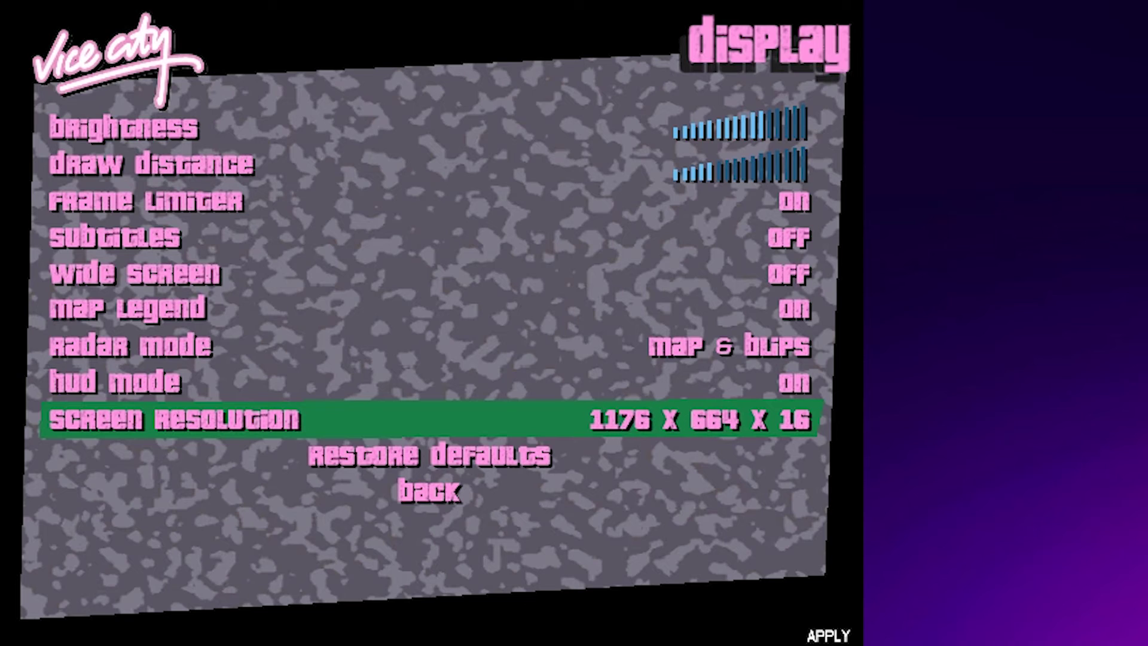
pyautogui.press('Right')
pyautogui.press('Right')
pyautogui.press('Right')
pyautogui.press('Right')
pyautogui.press('Right')
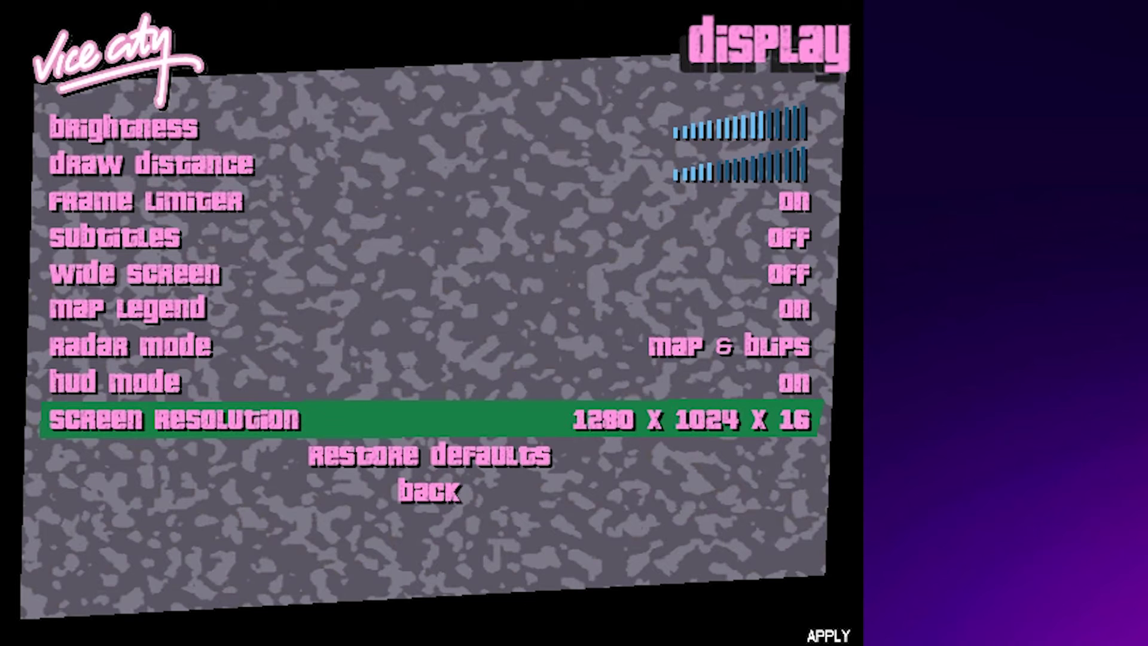
pyautogui.press('Right')
pyautogui.press('Right')
pyautogui.press('Right')
pyautogui.press('Right')
pyautogui.press('Right')
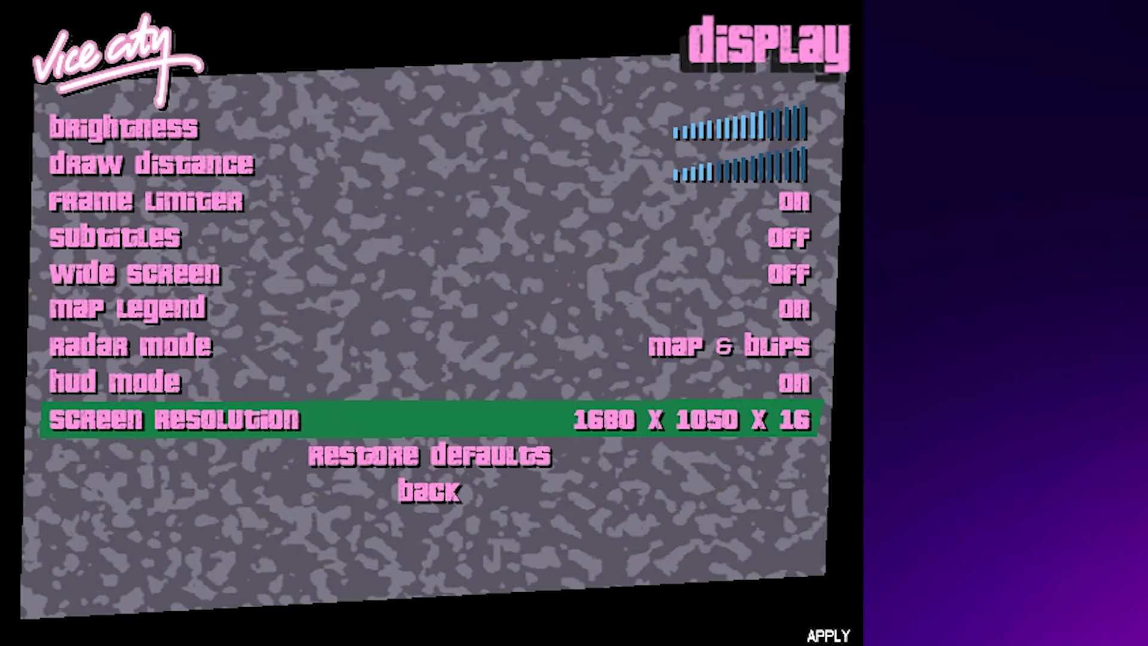
pyautogui.press('Right')
pyautogui.press('Left')
pyautogui.press('Left')
pyautogui.press('Right')
pyautogui.press('Right')
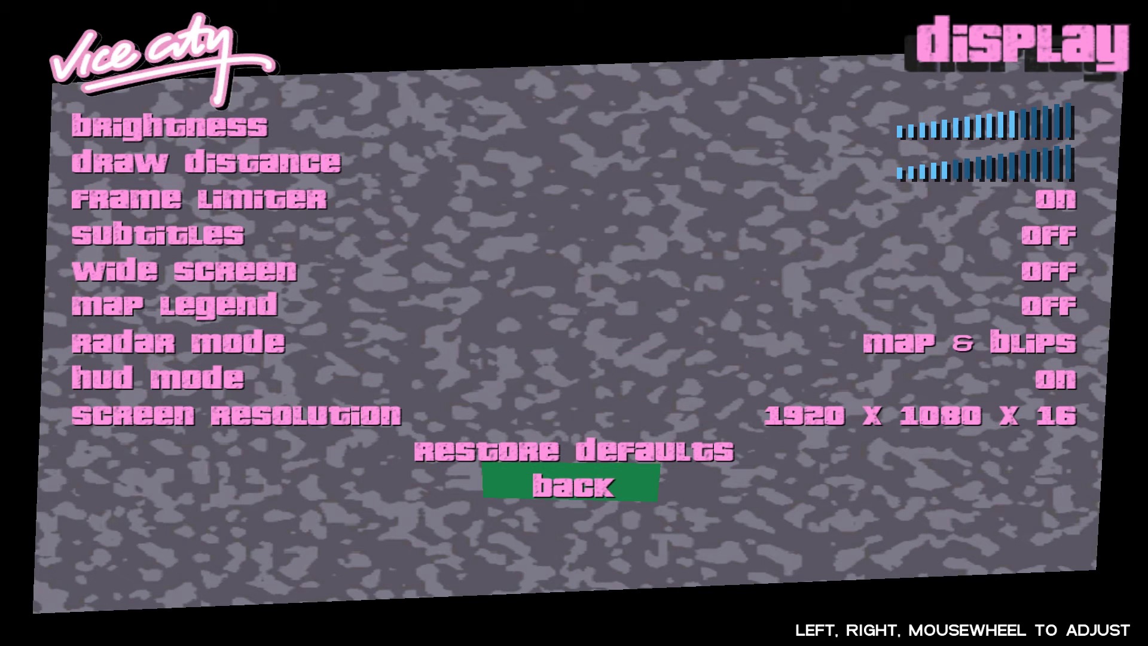
# - Back out of Options to the Main Menu and quit Vice City, confirming Yes
pyautogui.press('Return')
pyautogui.press('Down')
pyautogui.press('Down')
pyautogui.press('Down')
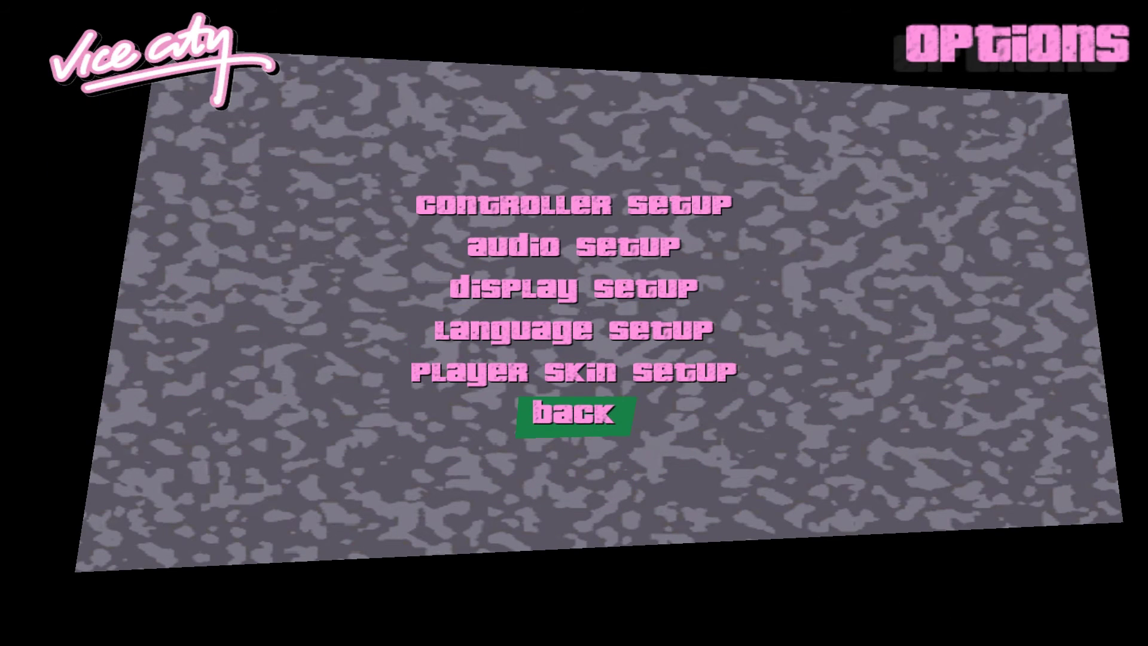
pyautogui.press('Return')
pyautogui.press('Down')
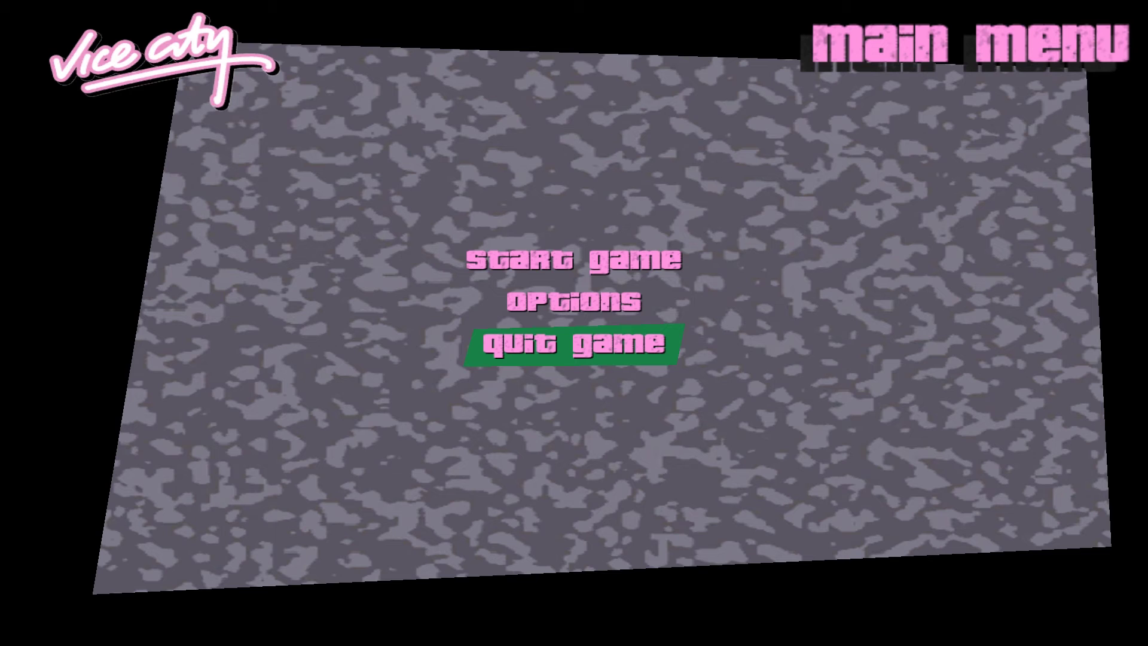
pyautogui.press('Return')
pyautogui.press('Down')
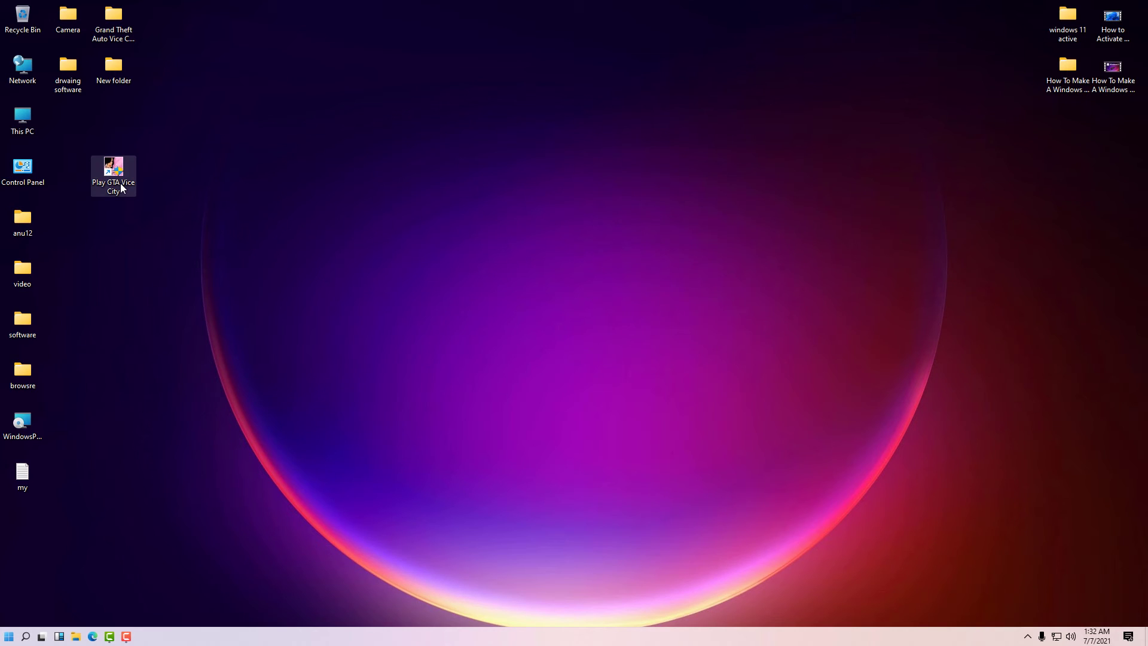
# - Relaunch Vice City and begin a New Game from Start Game
pyautogui.doubleClick(120, 183)
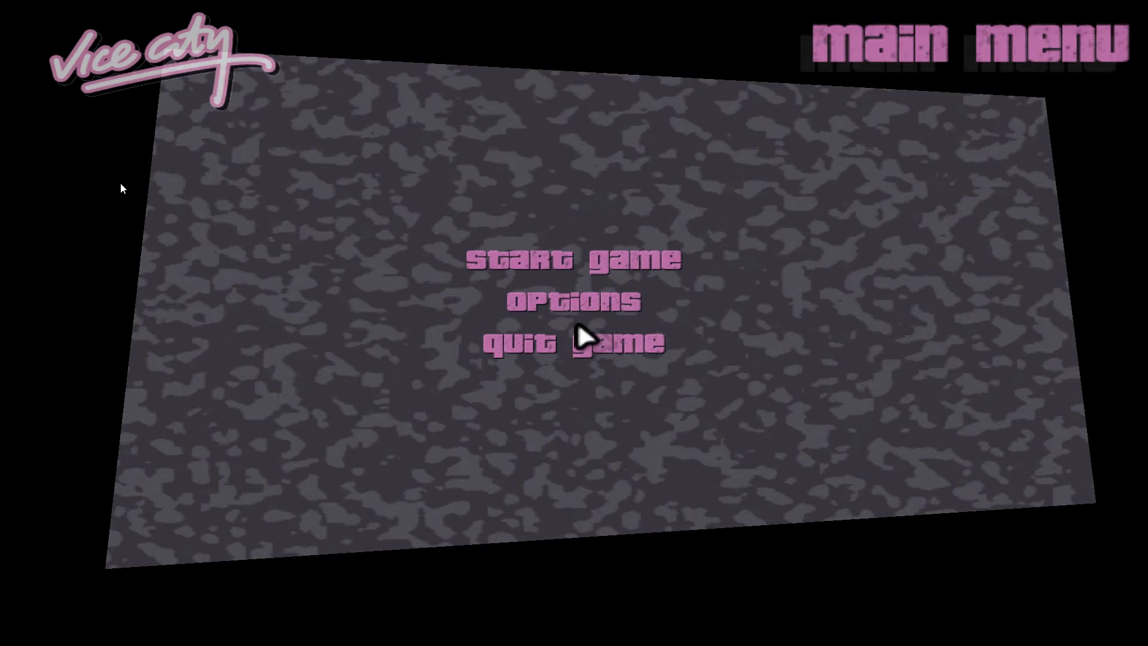
pyautogui.press('Up')
pyautogui.press('Return')
pyautogui.press('Up')
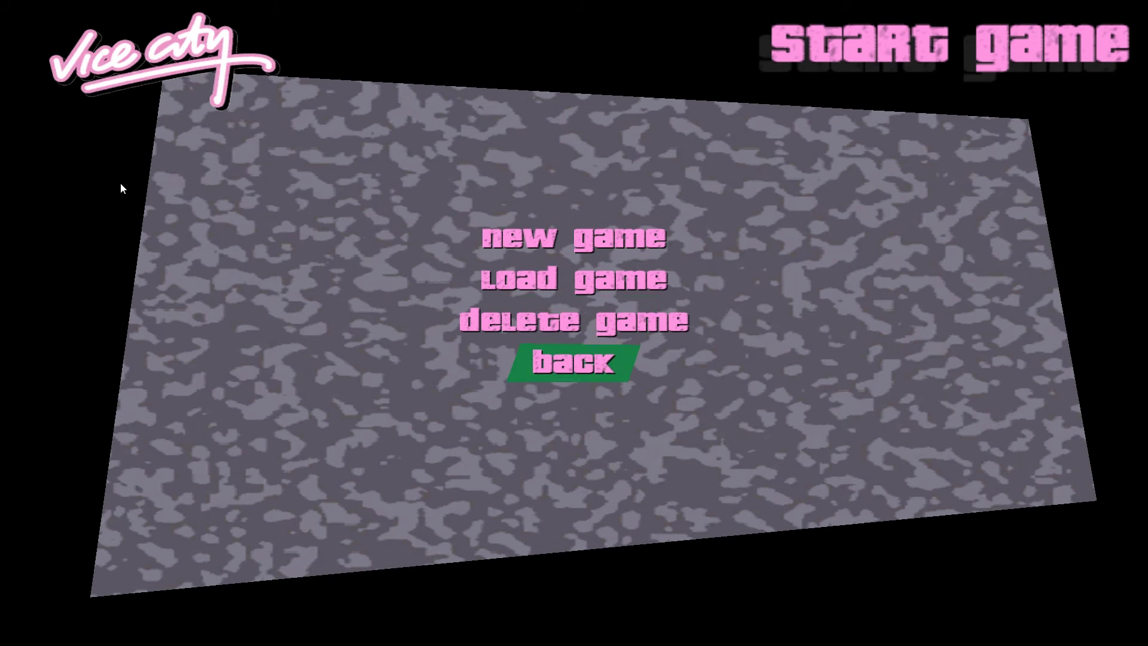
pyautogui.press('Down')
pyautogui.press('Return')
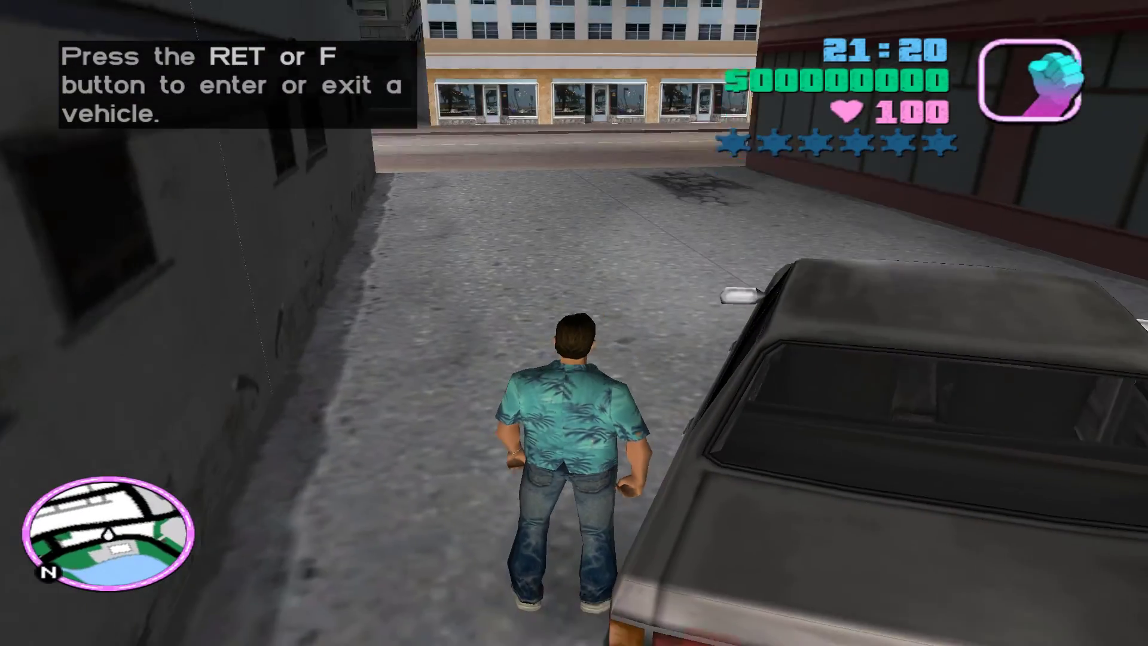
# - Walk Tommy down the alley, then switch away to the Windows desktop
pyautogui.press('w')
pyautogui.press('w')
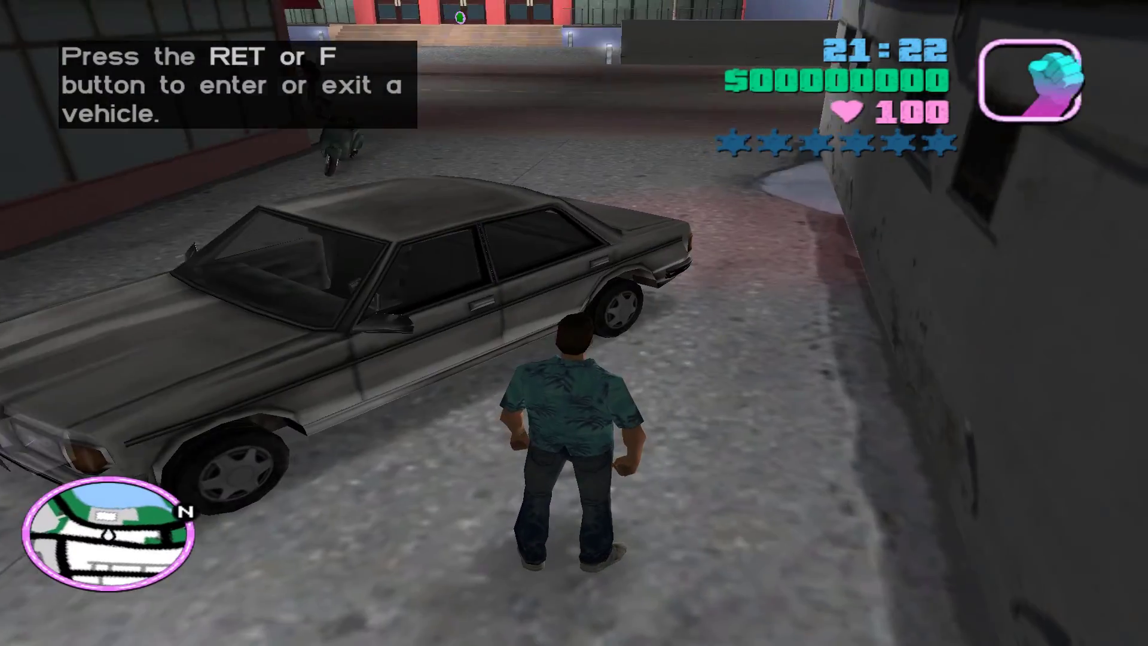
pyautogui.press('w')
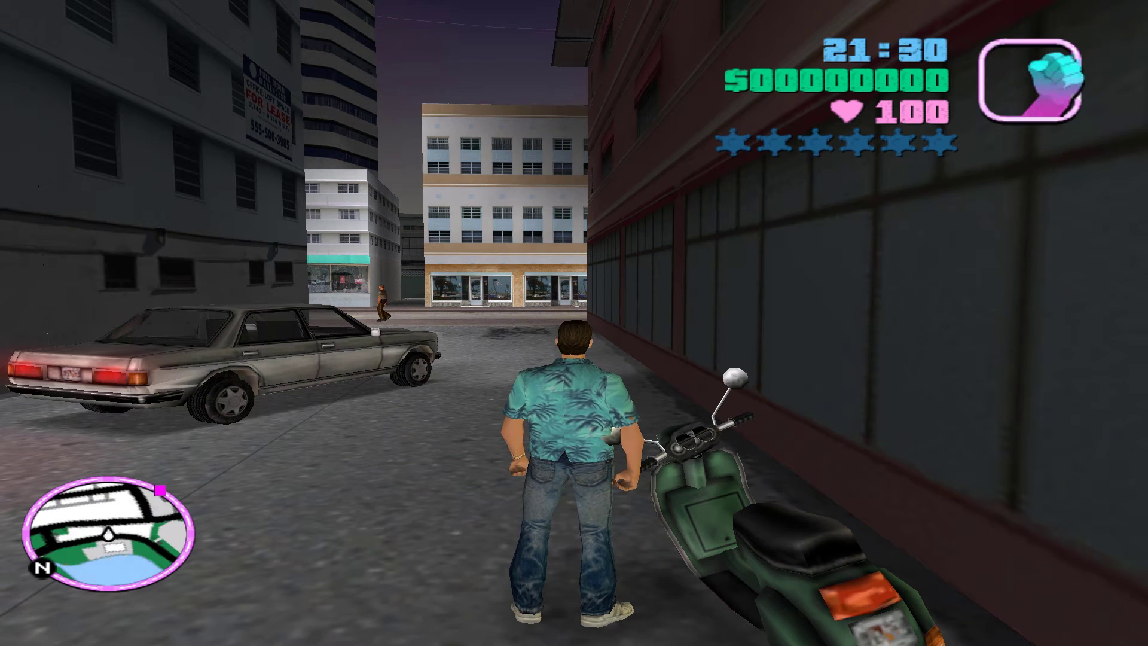
pyautogui.press('super')
pyautogui.click(656, 469)
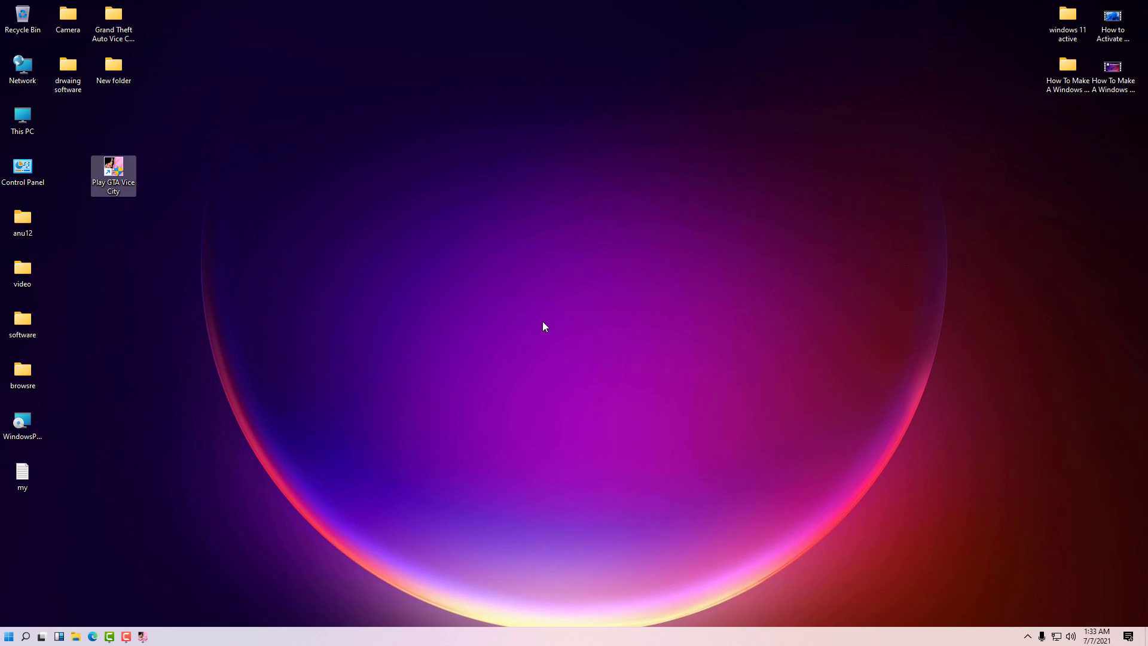
# - Restore the minimised game, resume play, and walk Tommy over to the scooter
pyautogui.click(149, 636)
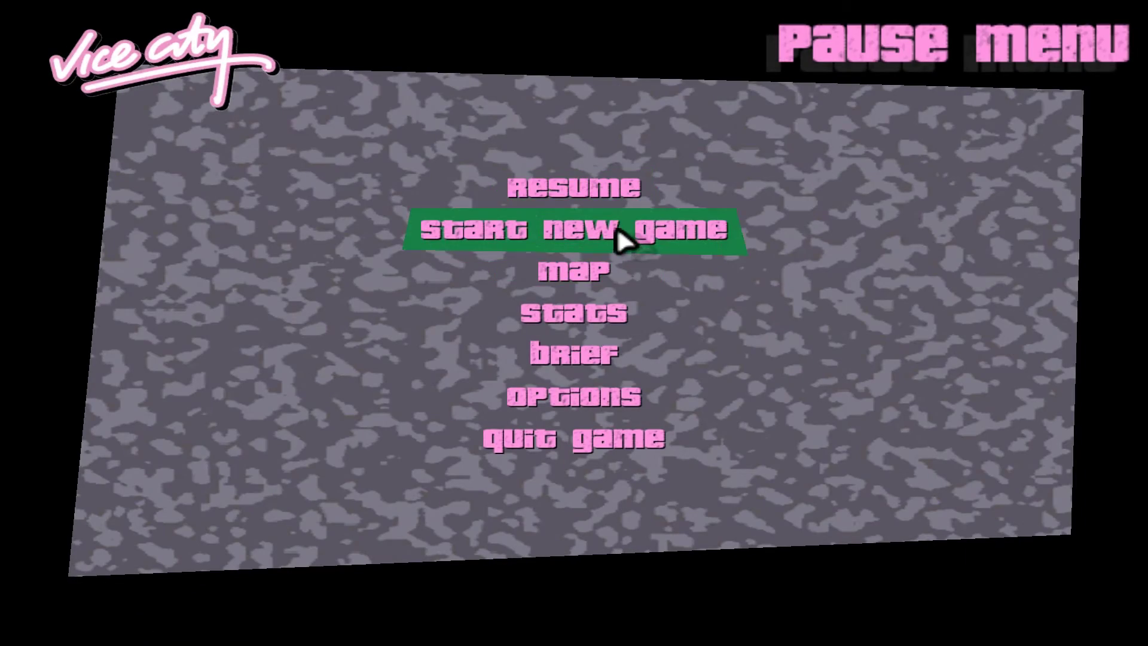
pyautogui.press('Up')
pyautogui.press('Return')
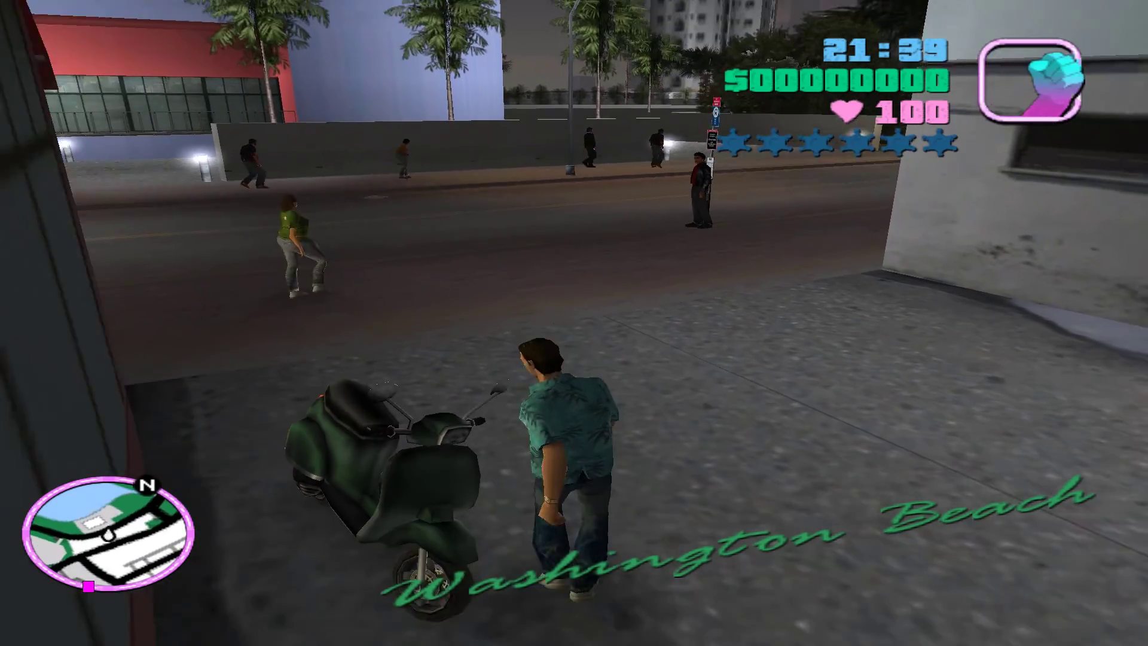
pyautogui.press('w')
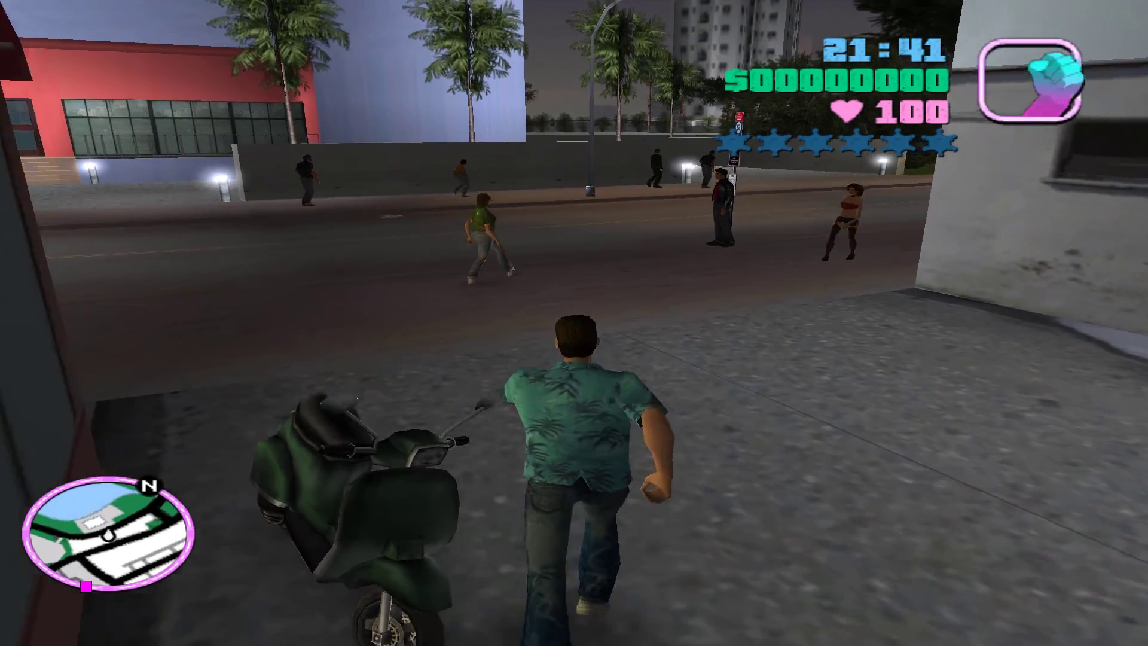
pyautogui.press('w')
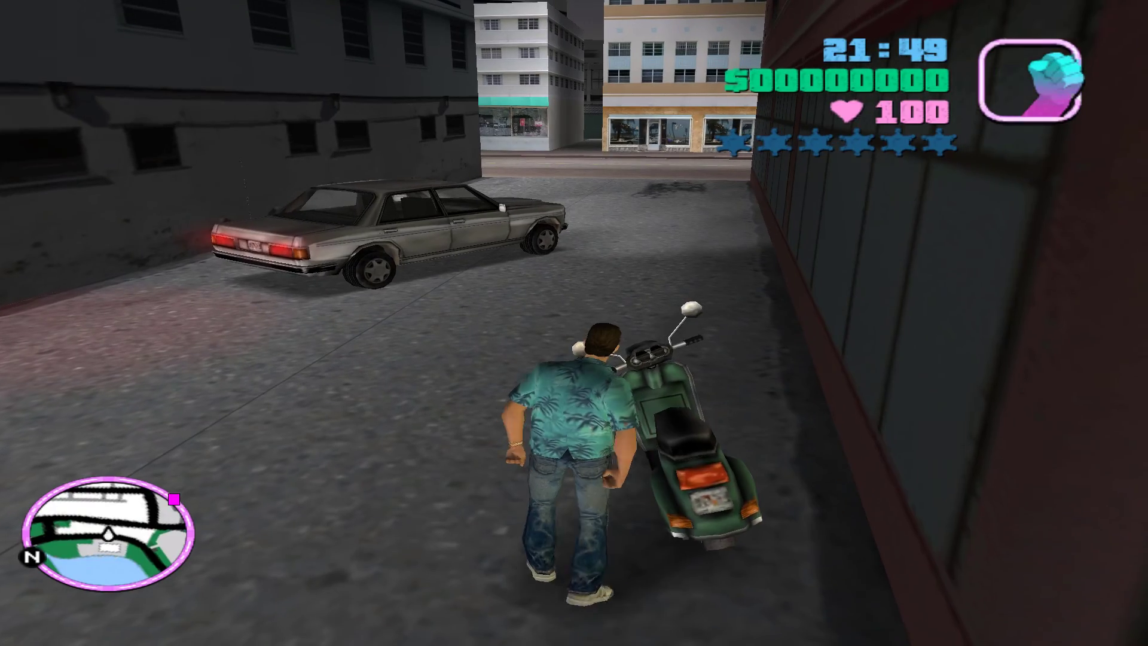
# - Ride the green Faggio scooter through the streets, get off, and pause the game
pyautogui.press('f')
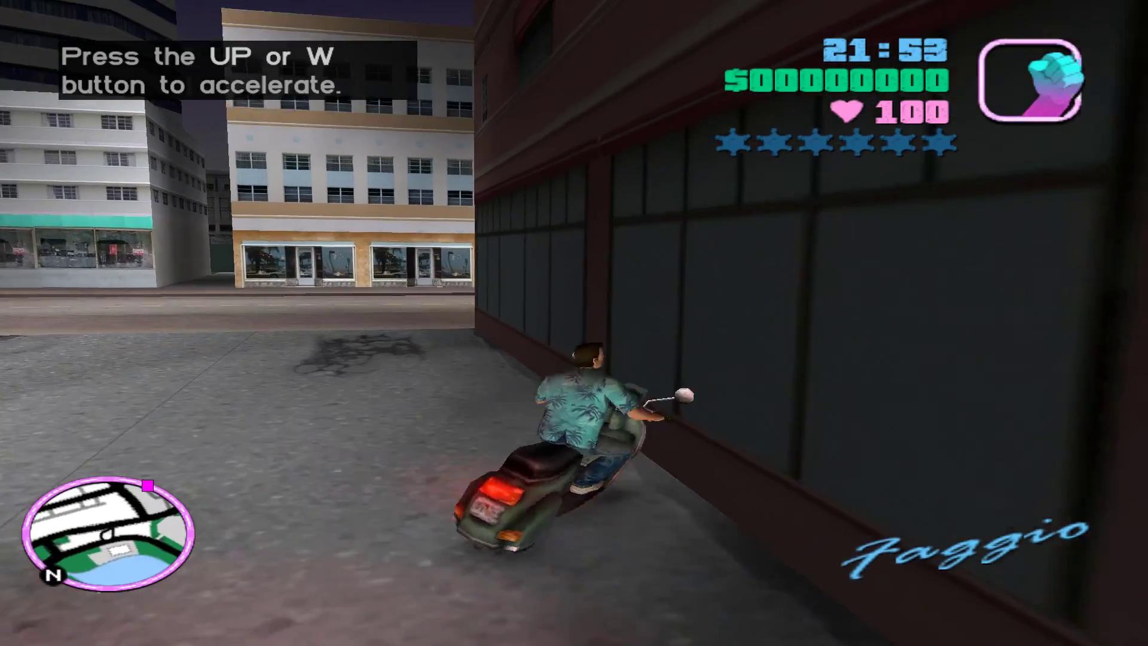
pyautogui.press('w')
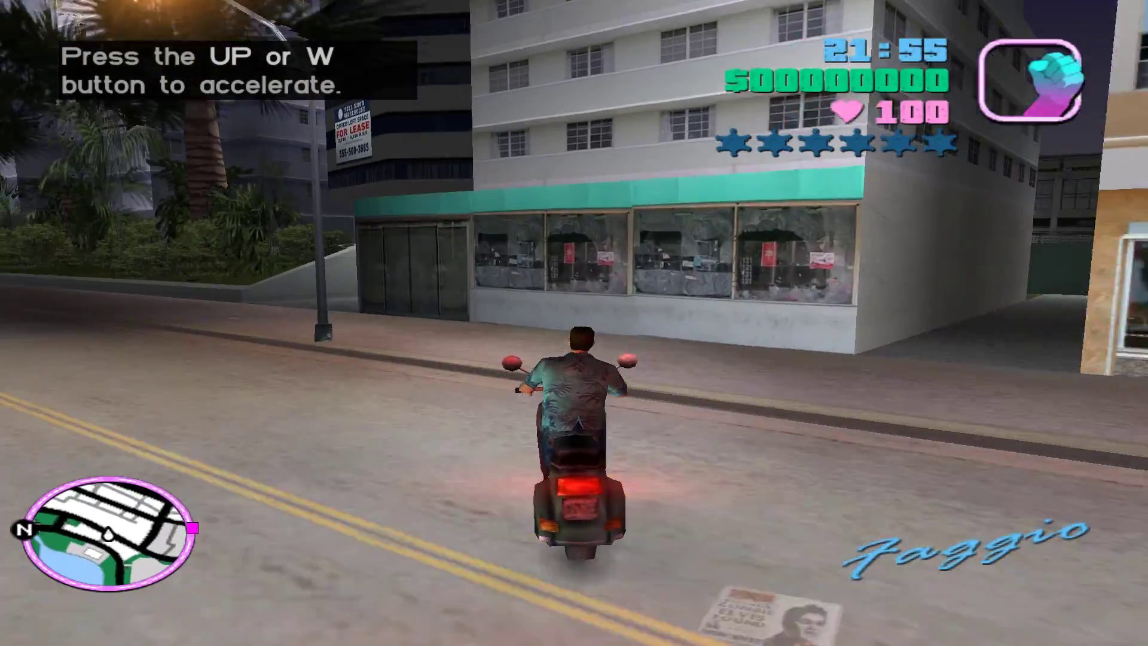
pyautogui.press('a')
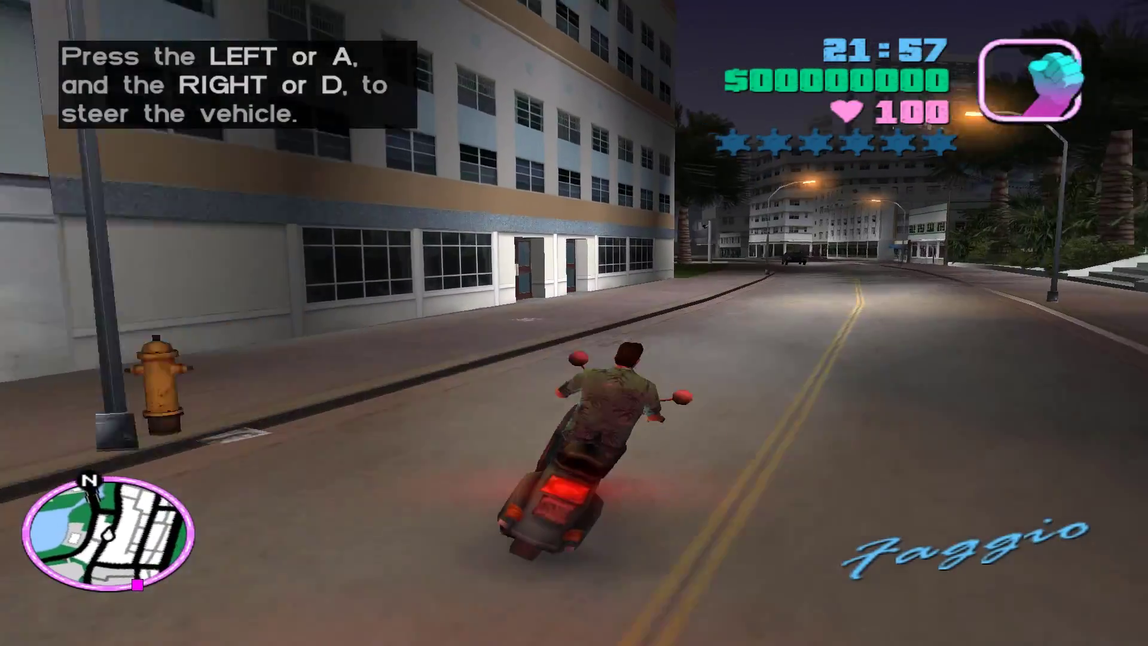
pyautogui.press('a')
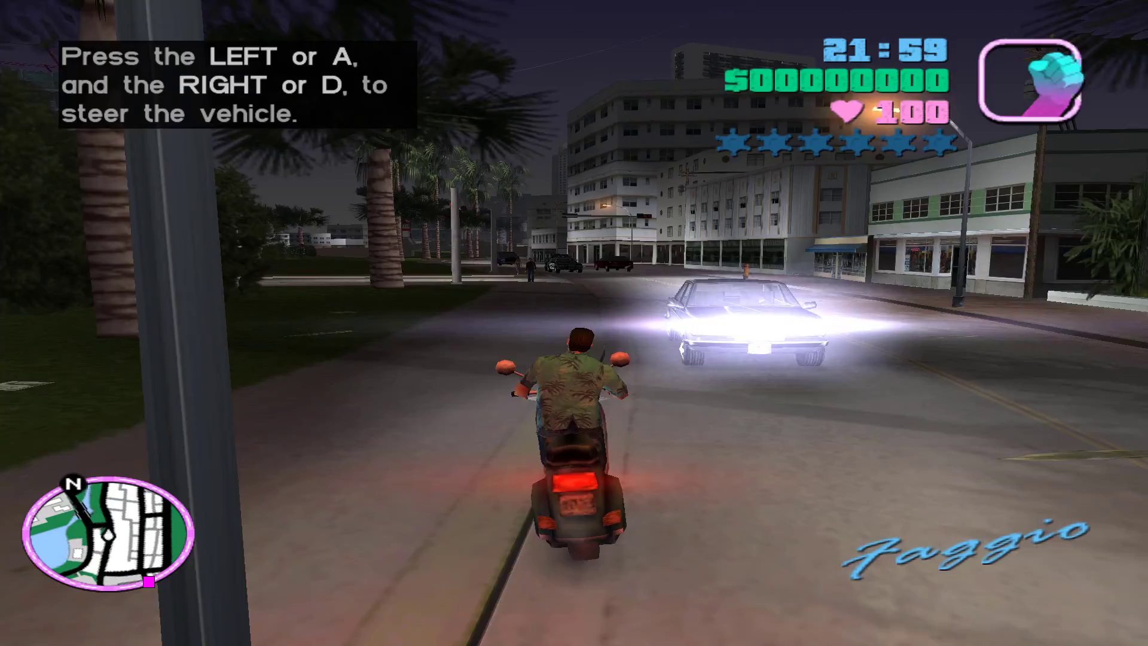
pyautogui.press('a')
pyautogui.press('f')
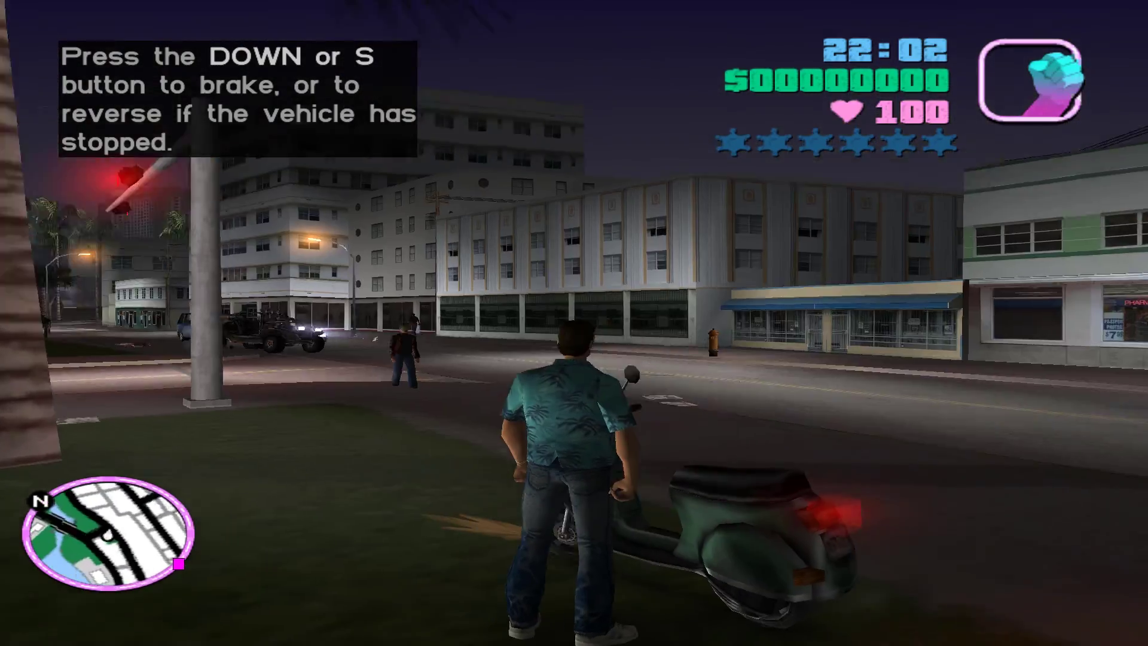
pyautogui.press('Escape')
# - Select Quit Game in the Pause Menu and move to the Yes confirmation
pyautogui.press('Up')
pyautogui.press('Up')
pyautogui.press('Up')
pyautogui.press('Up')
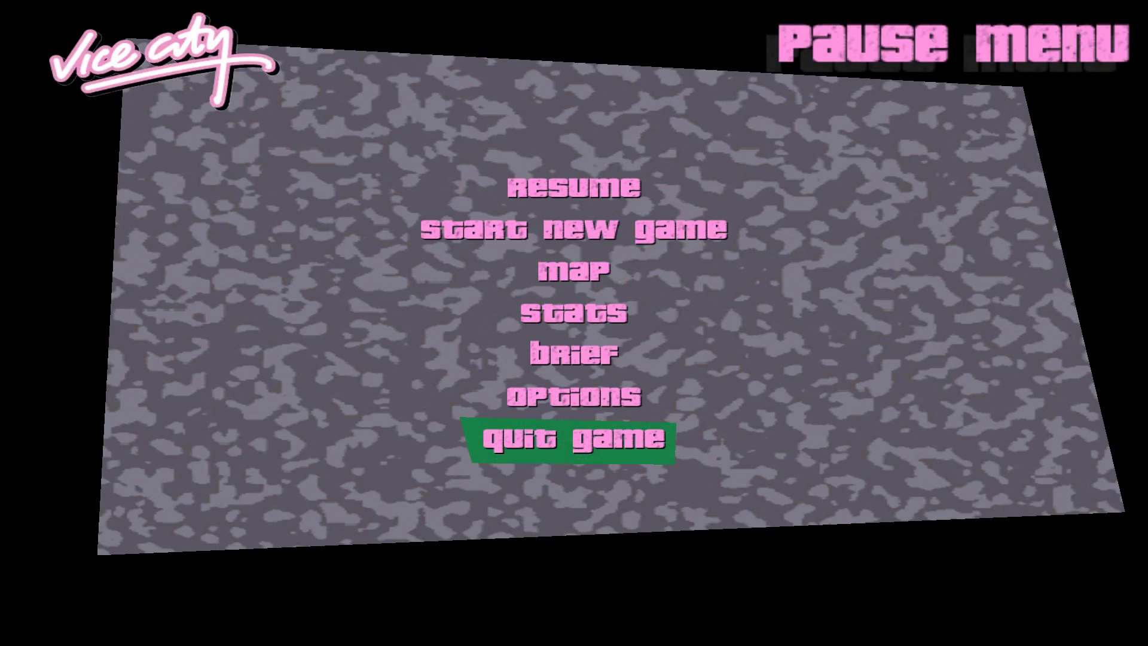
pyautogui.press('Return')
pyautogui.press('Down')
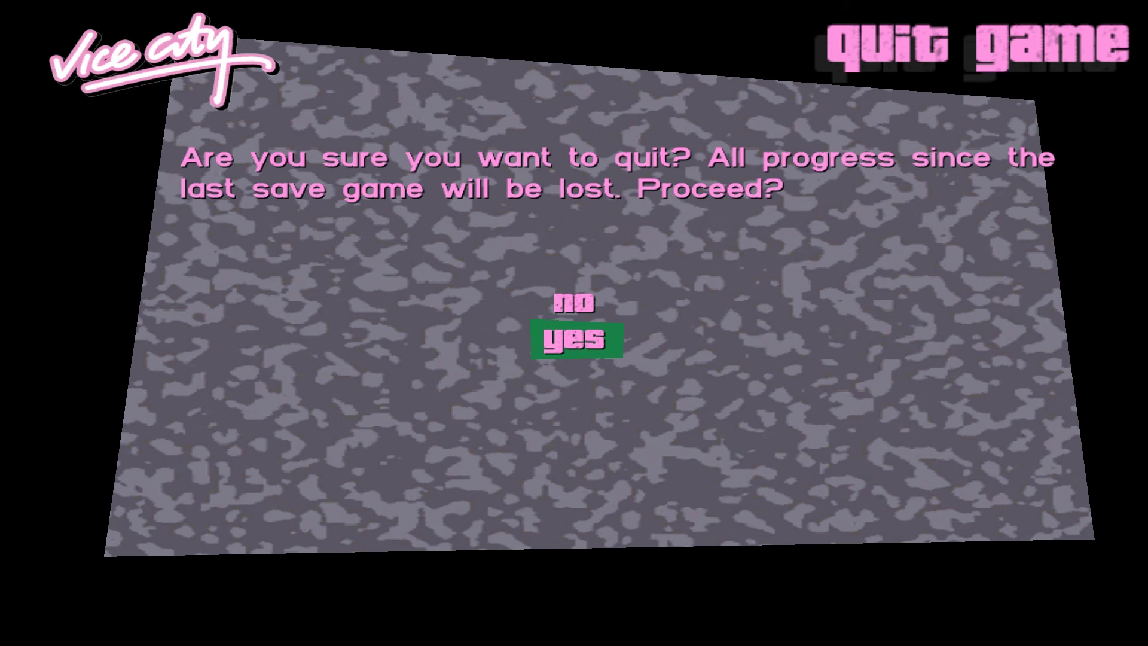